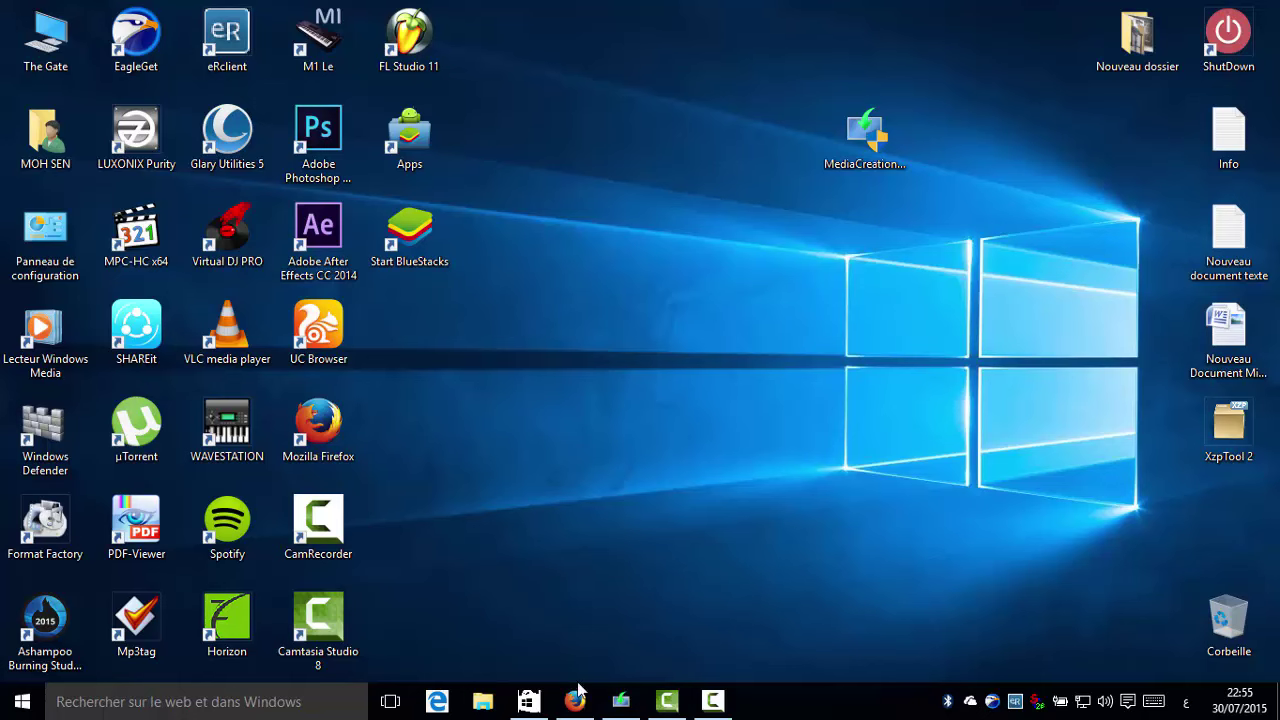
Review the Windows edition and activation status in the computer's system properties, then close them and refresh the desktop
{"action": "left_click", "coordinate": [22, 701]}
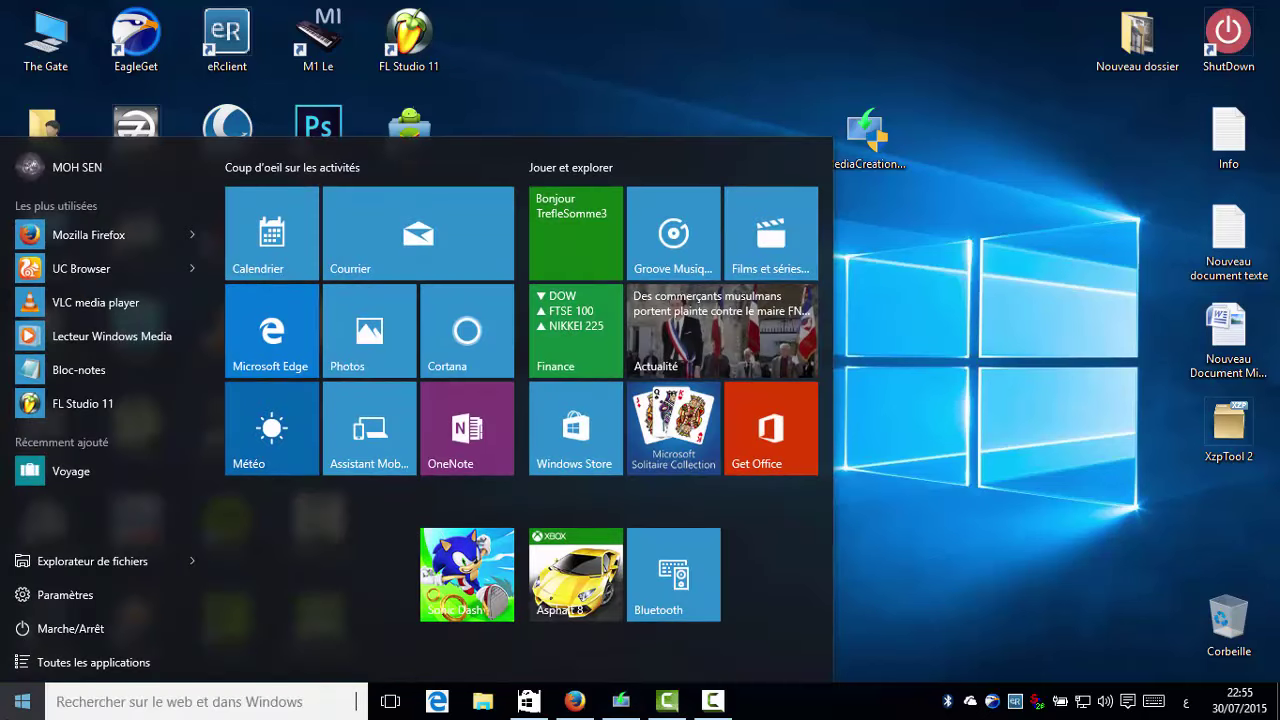
{"action": "key", "text": "Escape"}
{"action": "right_click", "coordinate": [40, 66]}
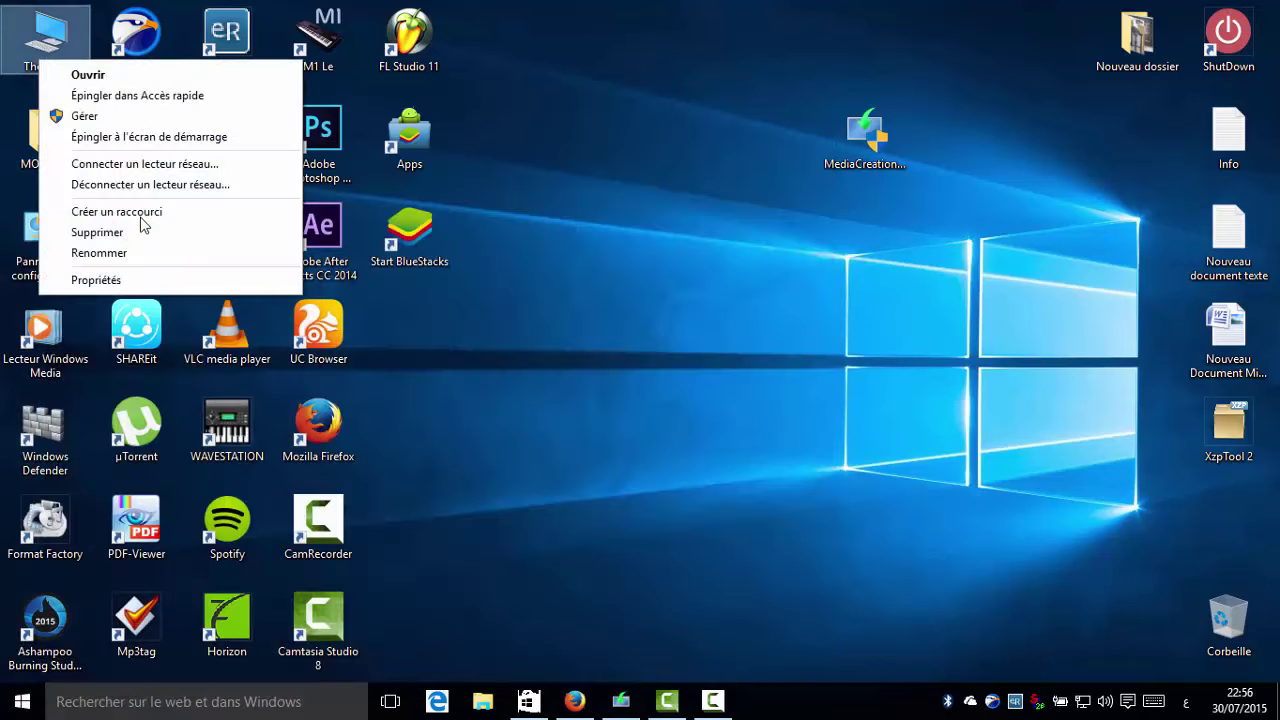
{"action": "left_click", "coordinate": [708, 226]}
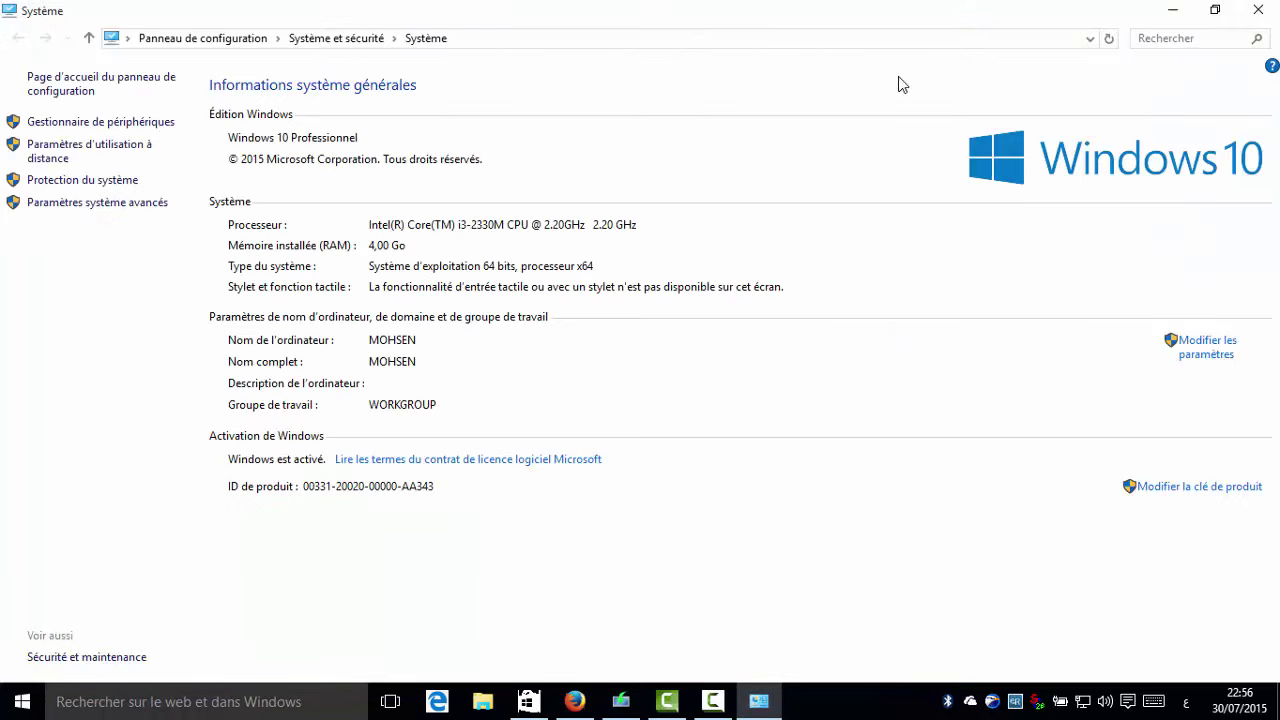
{"action": "left_click", "coordinate": [1215, 10]}
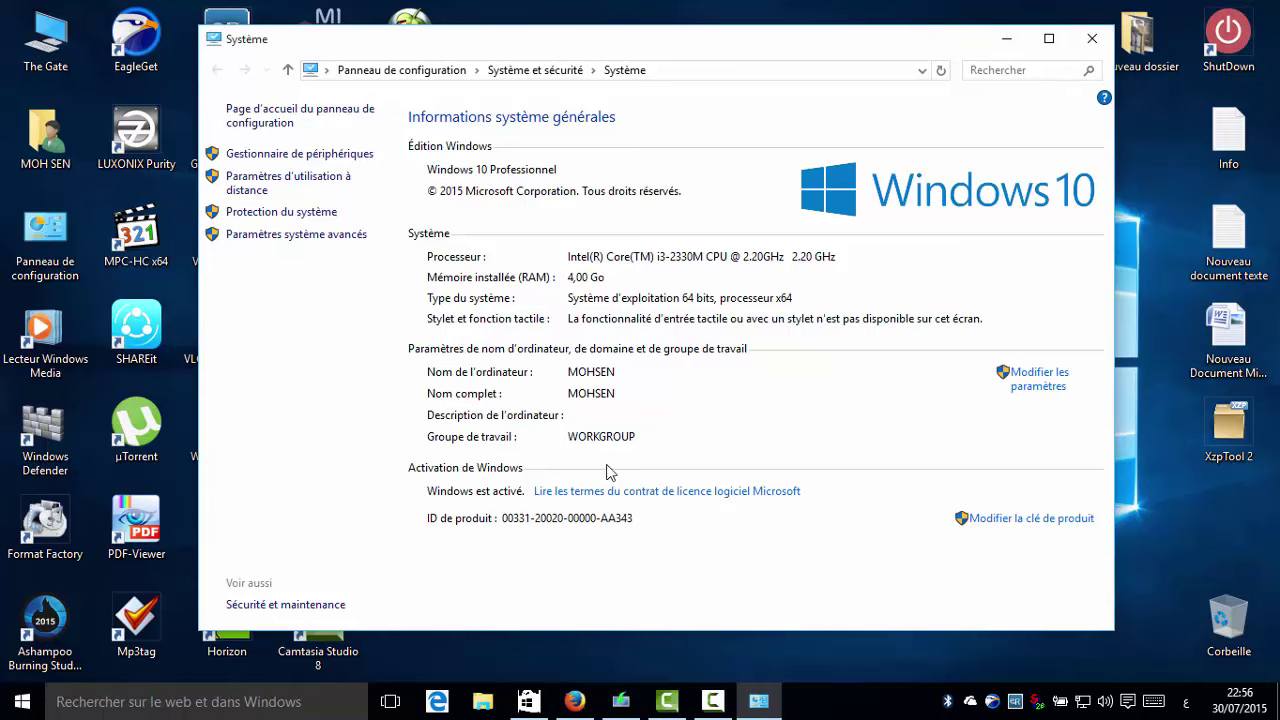
{"action": "left_click", "coordinate": [1108, 40]}
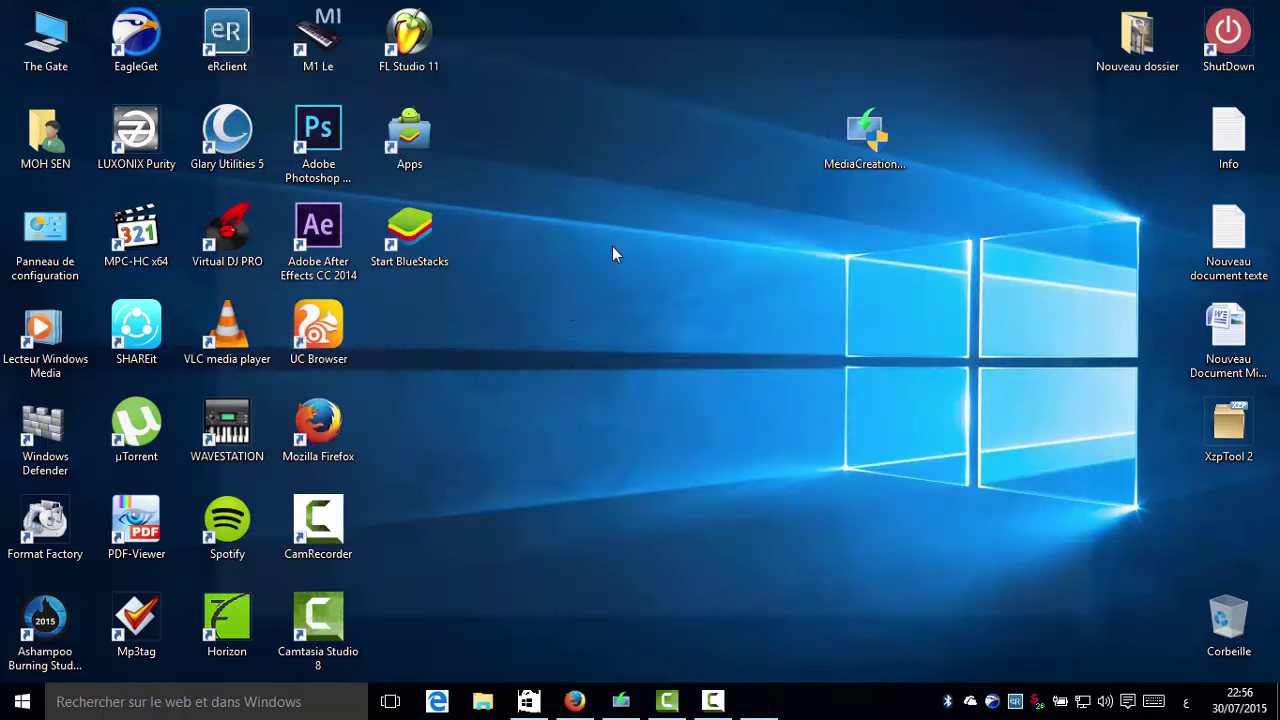
{"action": "right_click", "coordinate": [572, 306]}
{"action": "left_click", "coordinate": [617, 362]}
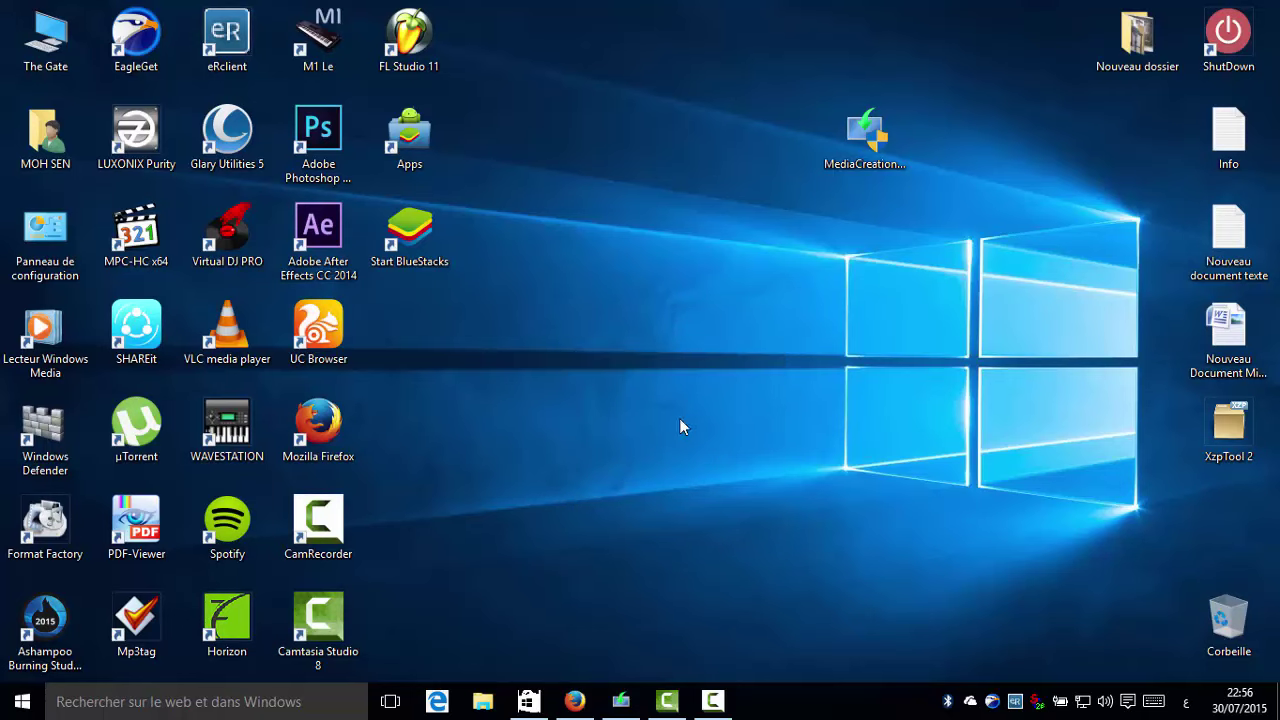
Check the download and installation queue in the Windows Store, then minimize it and refresh the desktop
{"action": "left_click", "coordinate": [528, 700]}
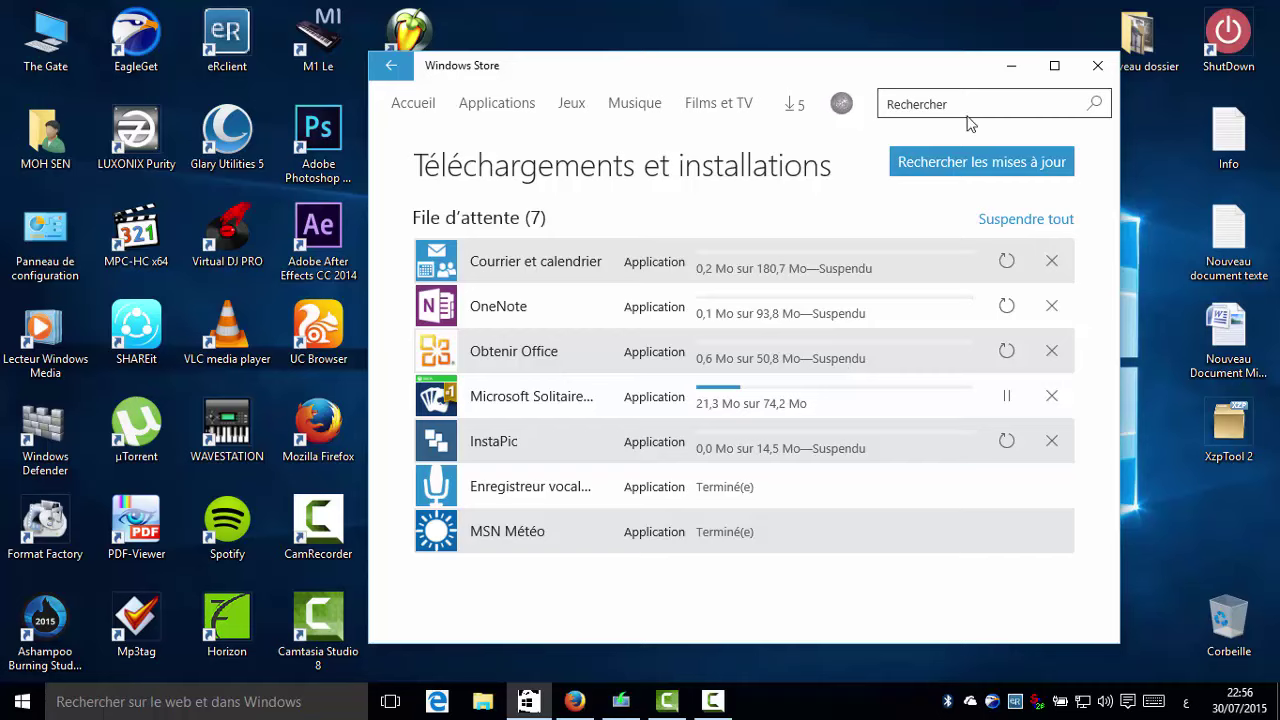
{"action": "left_click", "coordinate": [1005, 72]}
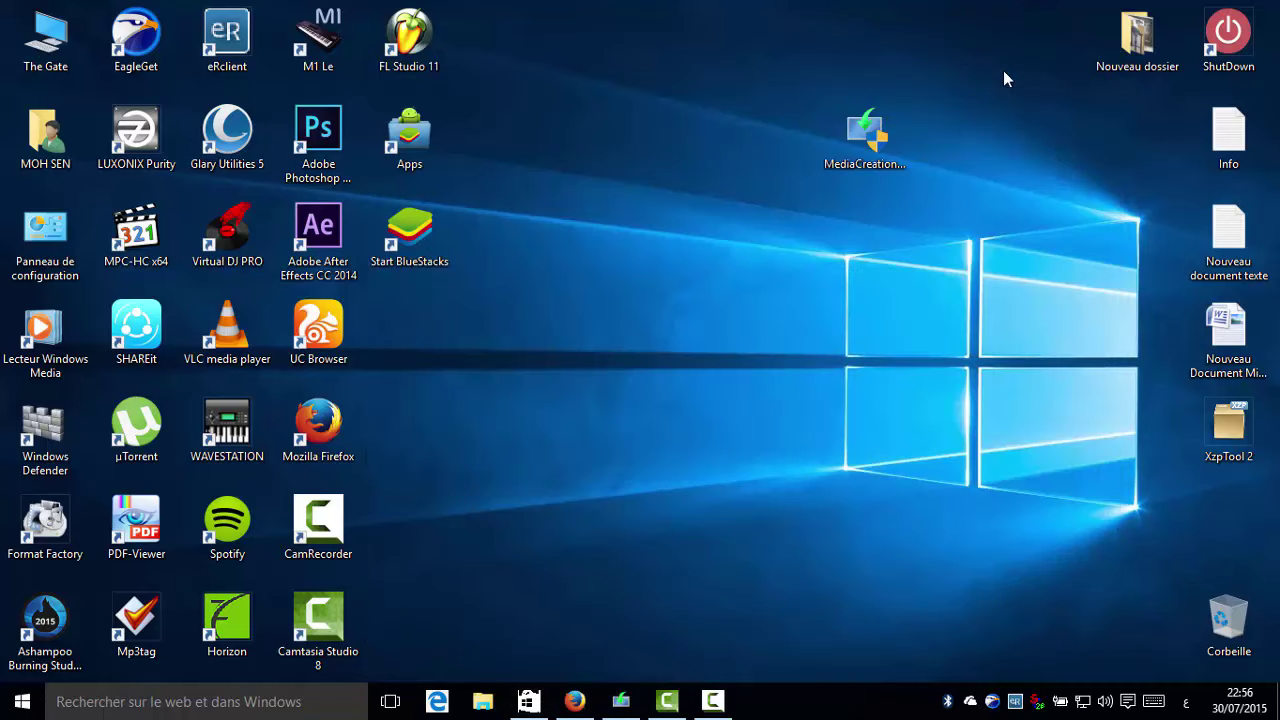
{"action": "right_click", "coordinate": [801, 321]}
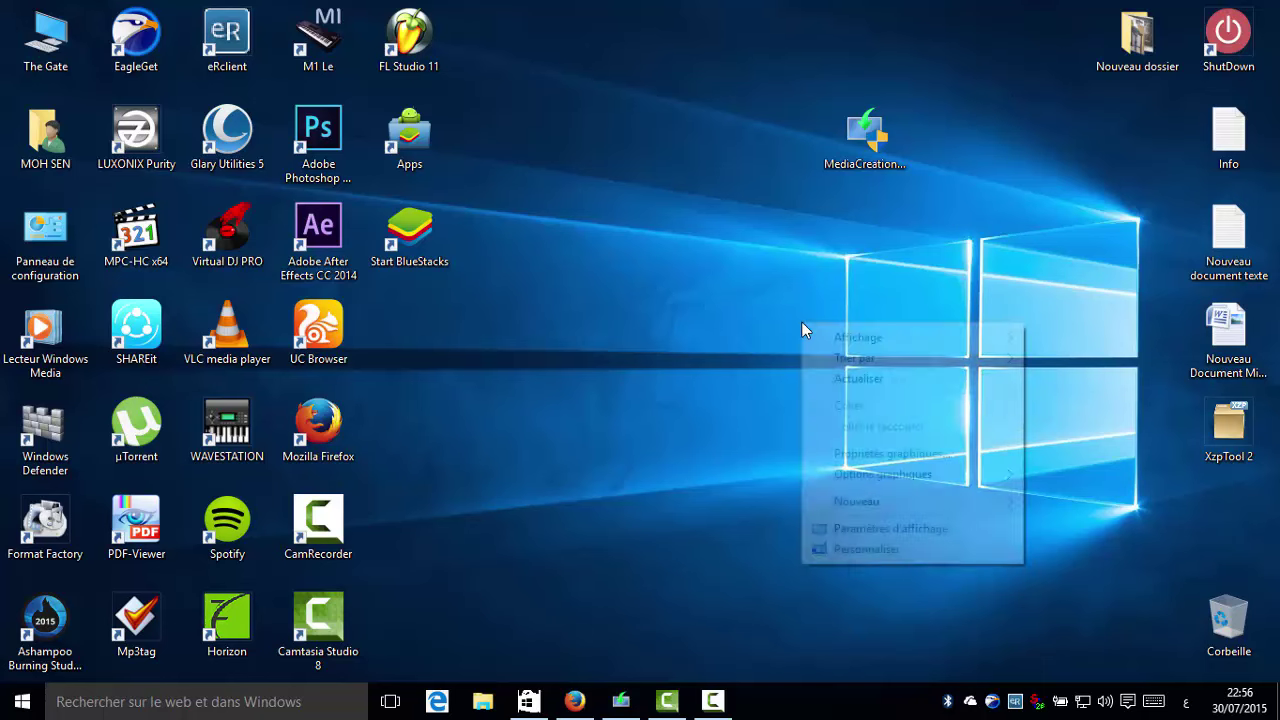
{"action": "left_click", "coordinate": [875, 372]}
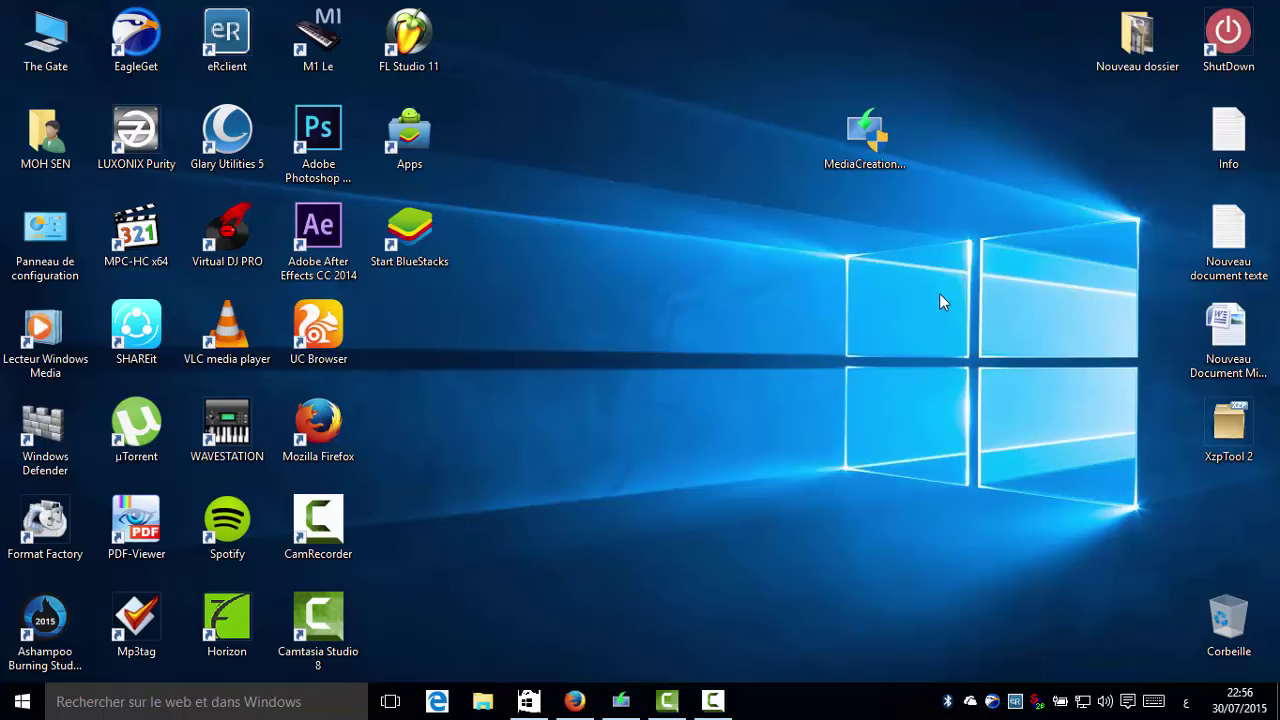
{"action": "right_click", "coordinate": [791, 283]}
{"action": "left_click", "coordinate": [833, 337]}
Switch to Firefox and examine Microsoft's Download Windows 10 page, including the requirements and the tool download options, then minimize the browser
{"action": "left_click", "coordinate": [574, 700]}
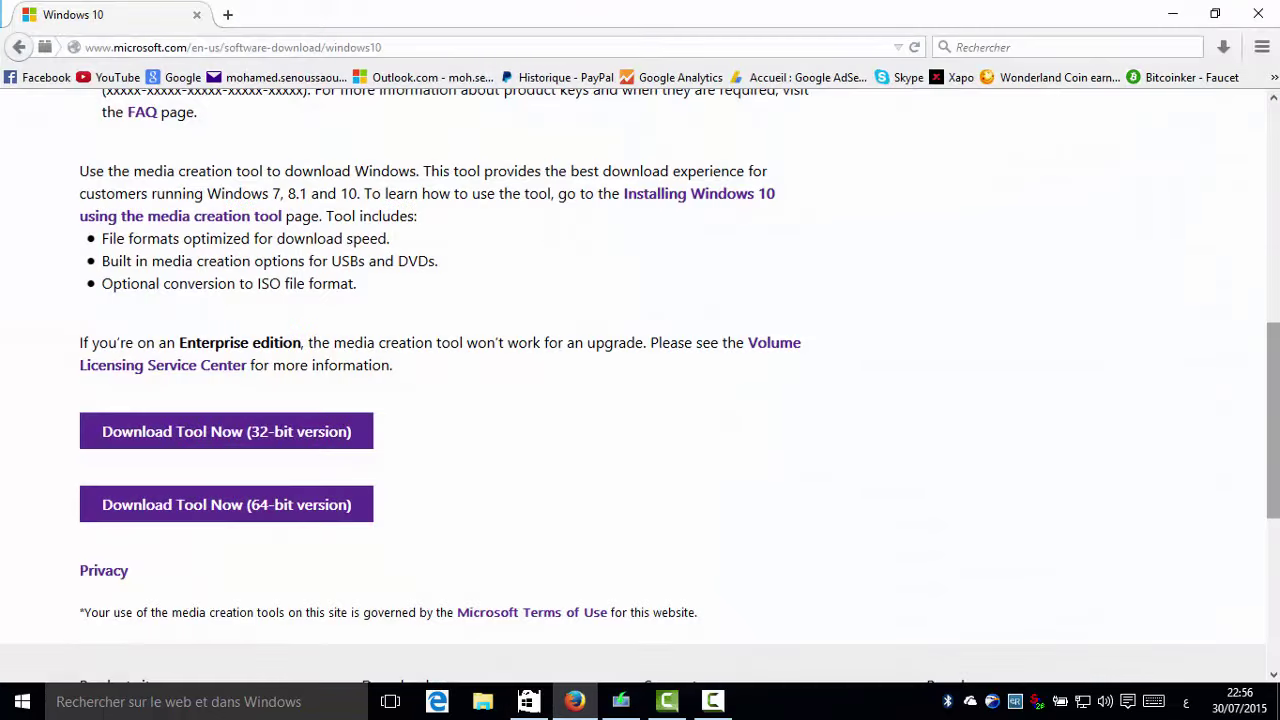
{"action": "scroll", "coordinate": [270, 248], "scroll_direction": "up", "scroll_amount": 10}
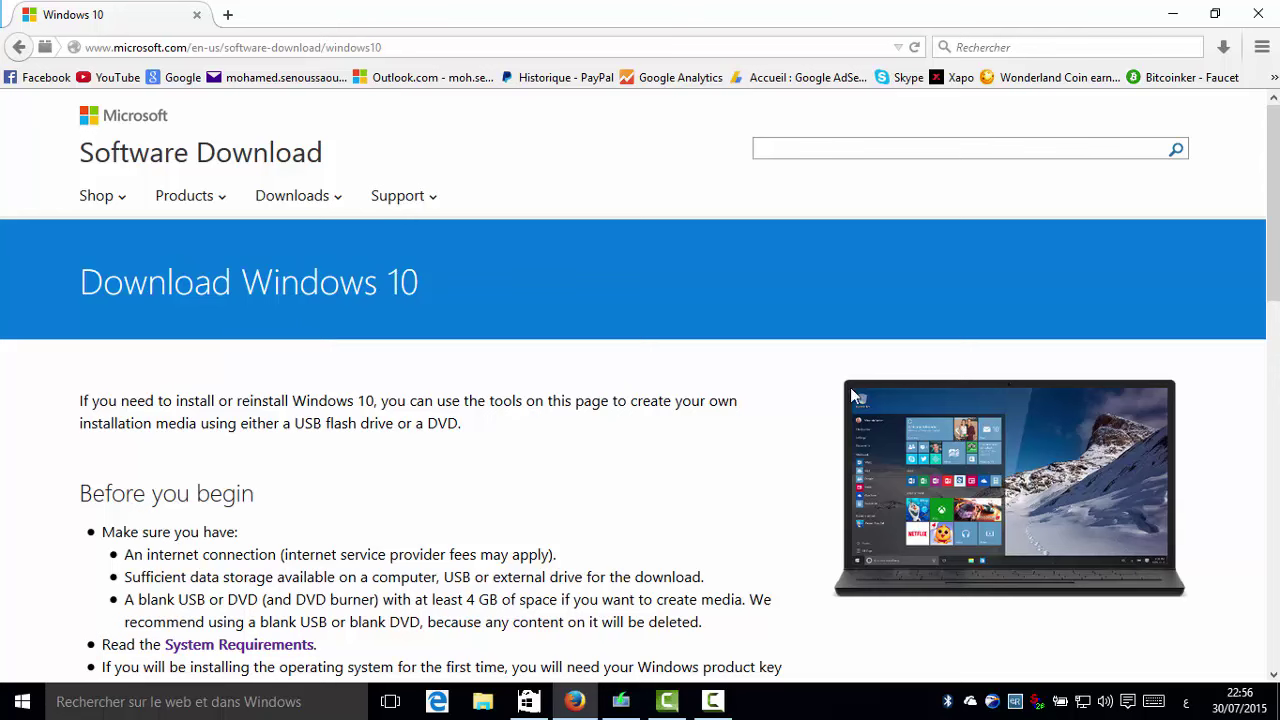
{"action": "scroll", "coordinate": [853, 396], "scroll_direction": "down", "scroll_amount": 2}
{"action": "scroll", "coordinate": [640, 386], "scroll_direction": "down", "scroll_amount": 7}
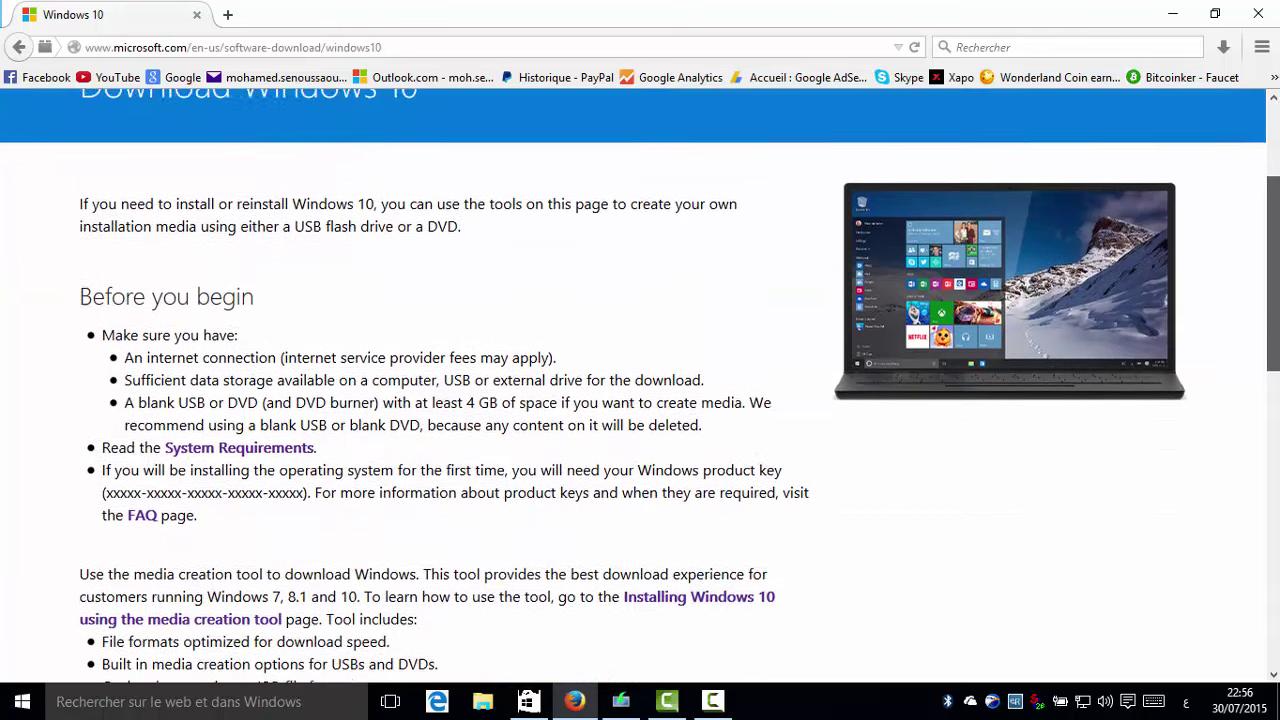
{"action": "scroll", "coordinate": [640, 386], "scroll_direction": "up", "scroll_amount": 7}
{"action": "scroll", "coordinate": [640, 386], "scroll_direction": "down", "scroll_amount": 10}
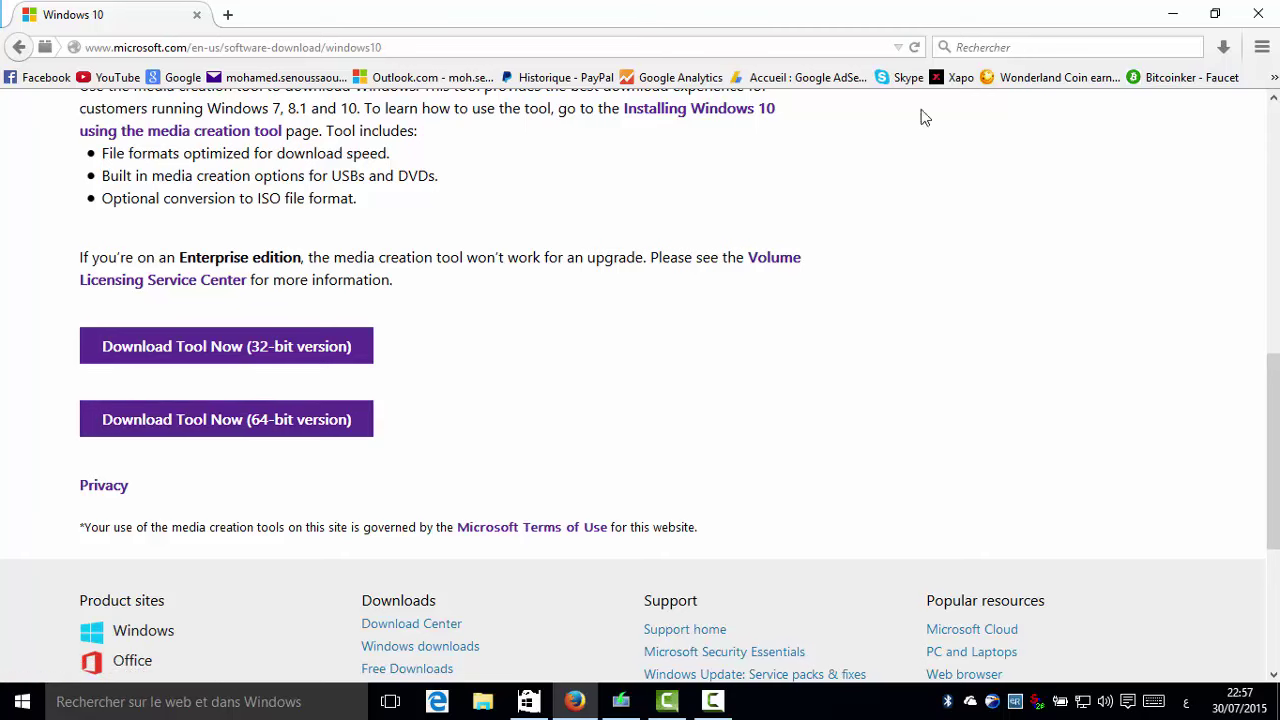
{"action": "left_click", "coordinate": [1172, 14]}
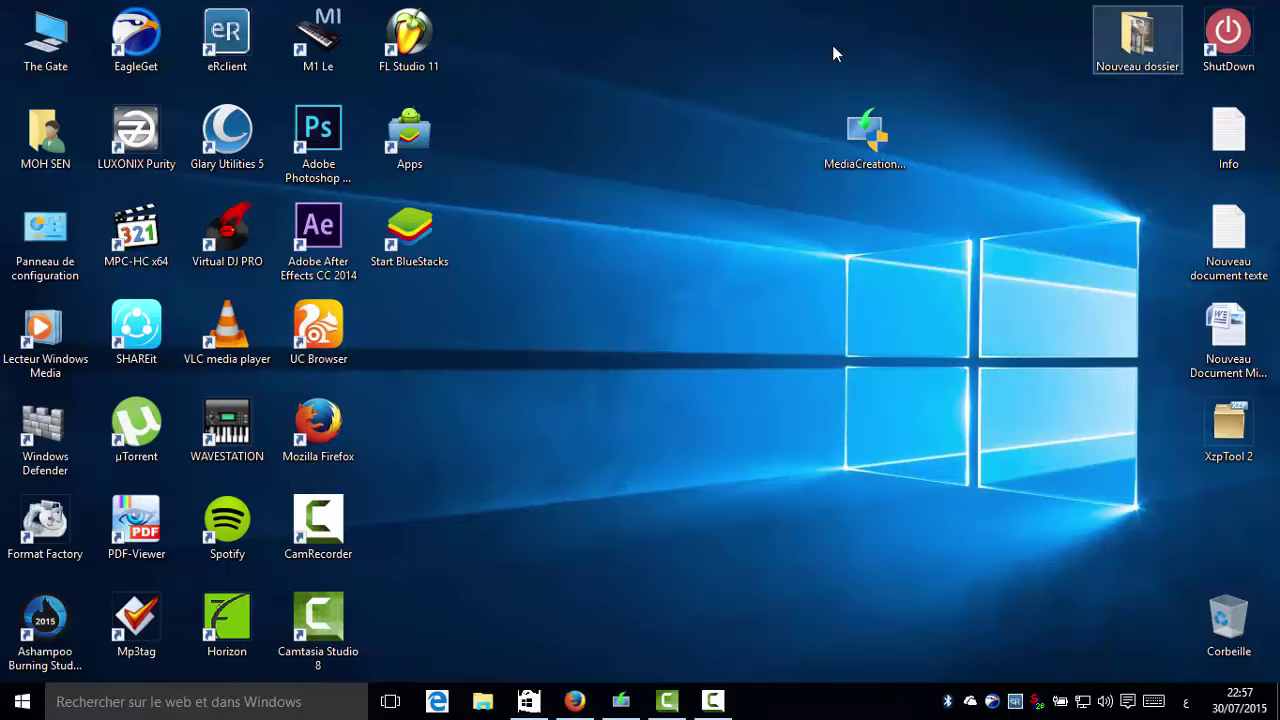
Check in the computer's system properties whether the system is 32-bit or 64-bit, then close them and refresh the desktop
{"action": "right_click", "coordinate": [52, 55]}
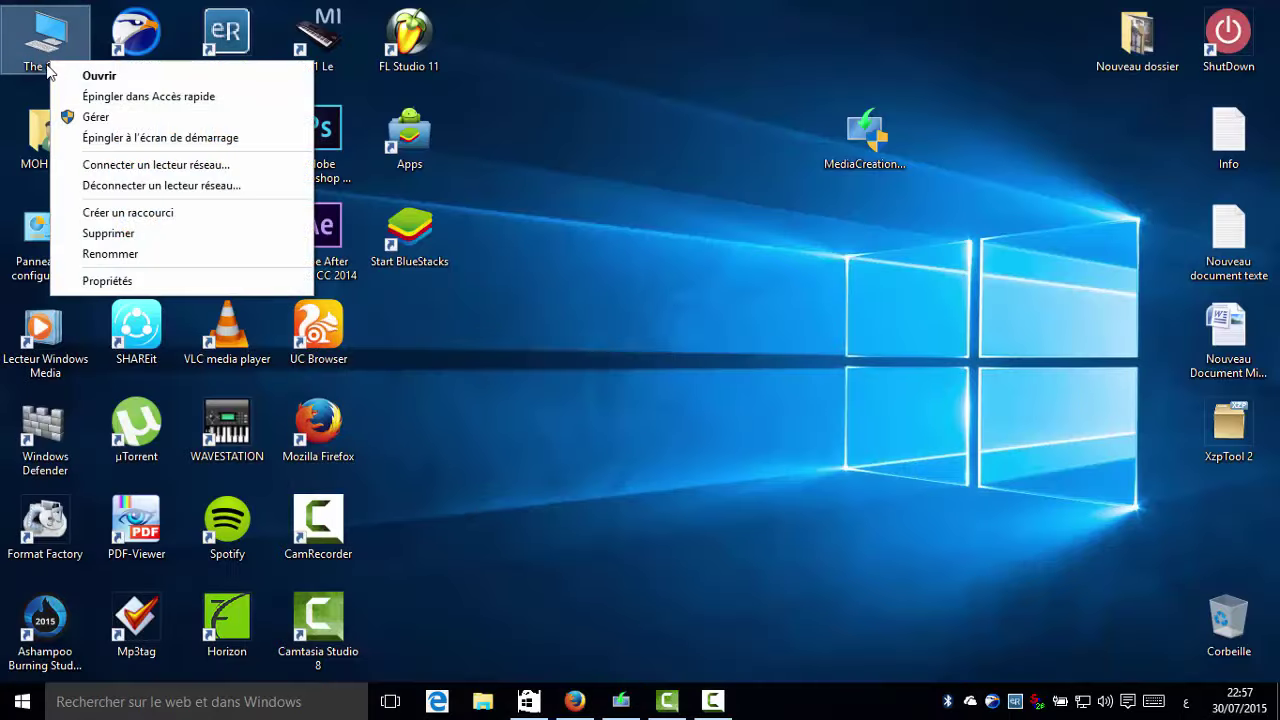
{"action": "left_click", "coordinate": [92, 281]}
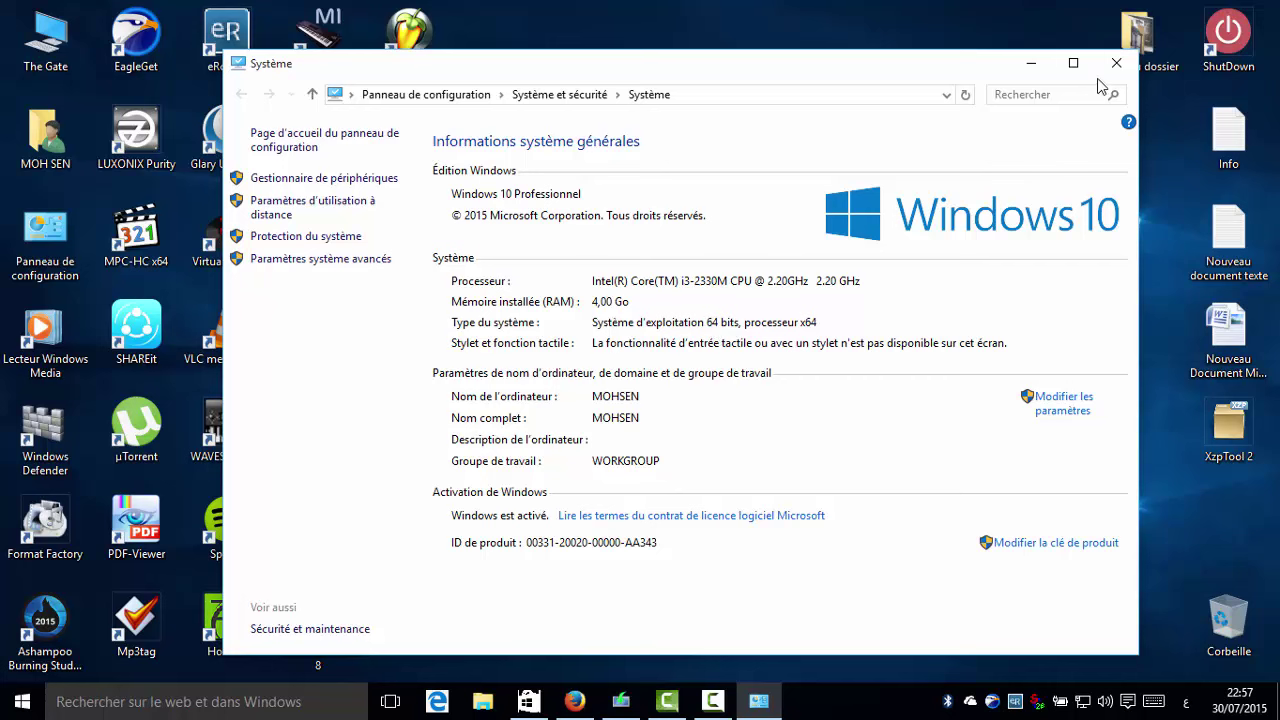
{"action": "left_click", "coordinate": [1117, 63]}
{"action": "right_click", "coordinate": [697, 295]}
{"action": "left_click", "coordinate": [744, 343]}
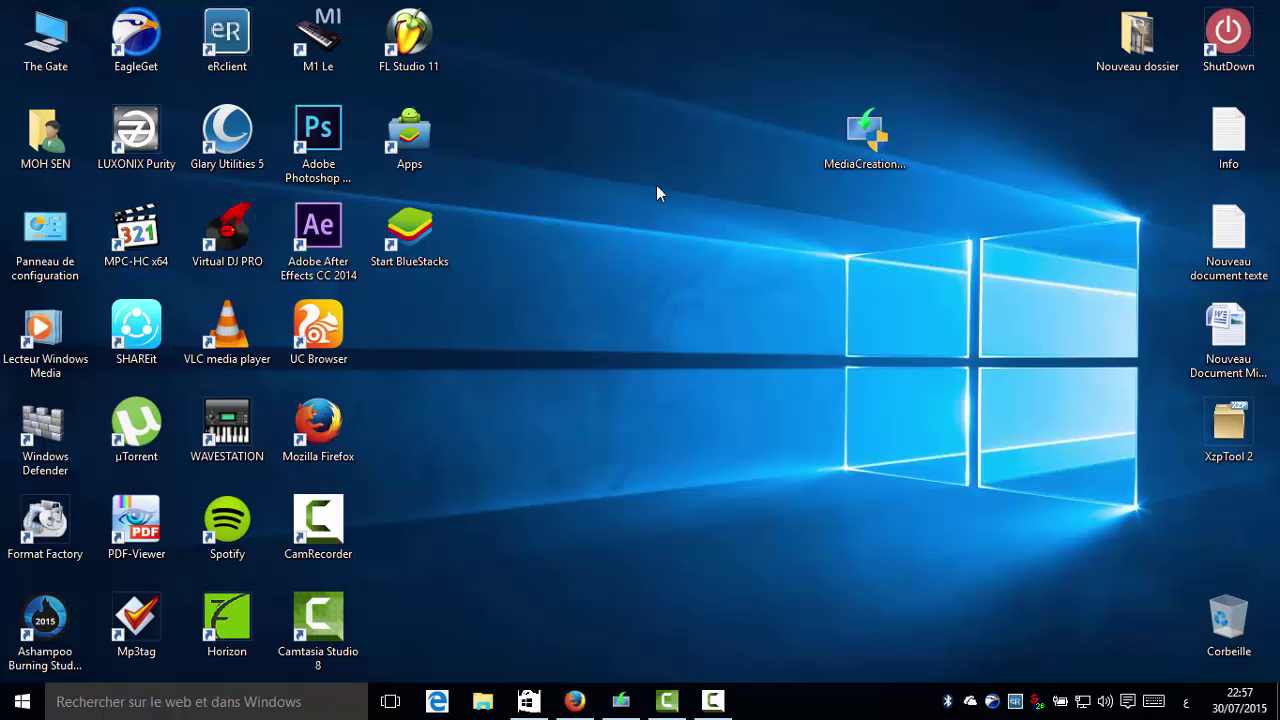
Locate the 64-bit tool download on the Microsoft page in Firefox and inspect the details of the MediaCreationToolx64 file on the desktop
{"action": "left_click", "coordinate": [574, 701]}
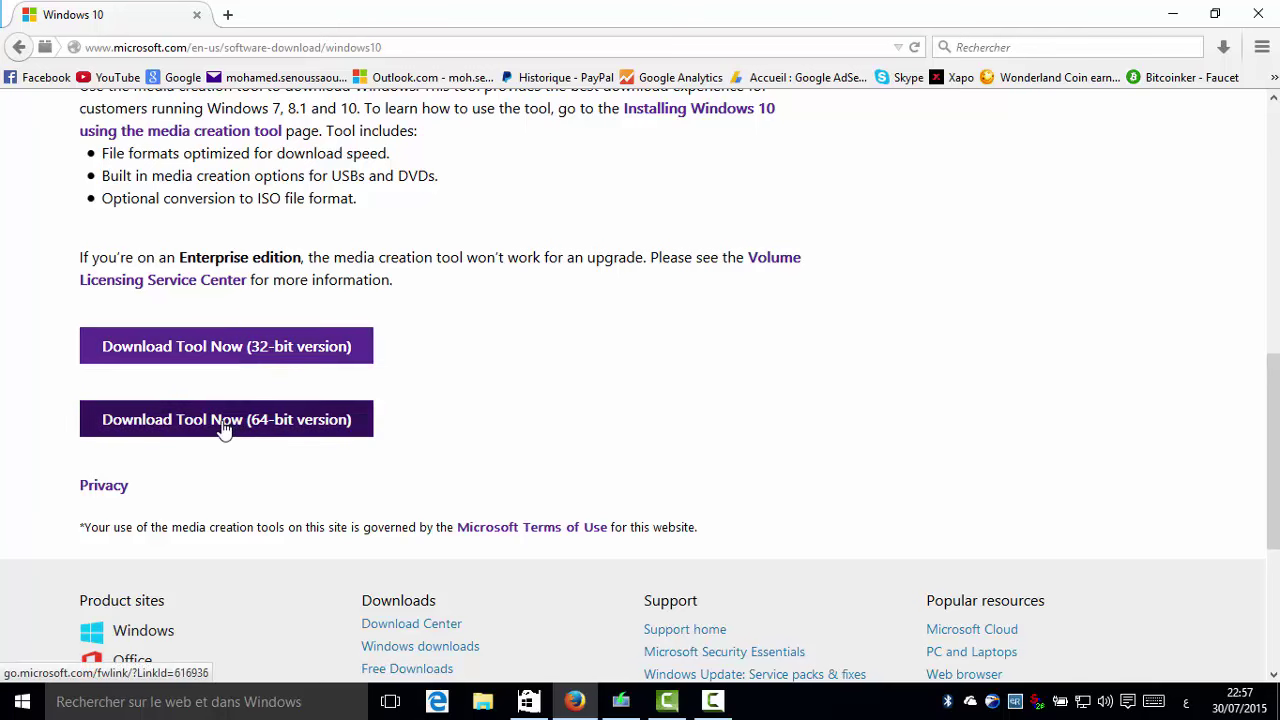
{"action": "left_click", "coordinate": [1172, 14]}
{"action": "left_click_drag", "start_coordinate": [866, 167], "coordinate": [866, 262]}
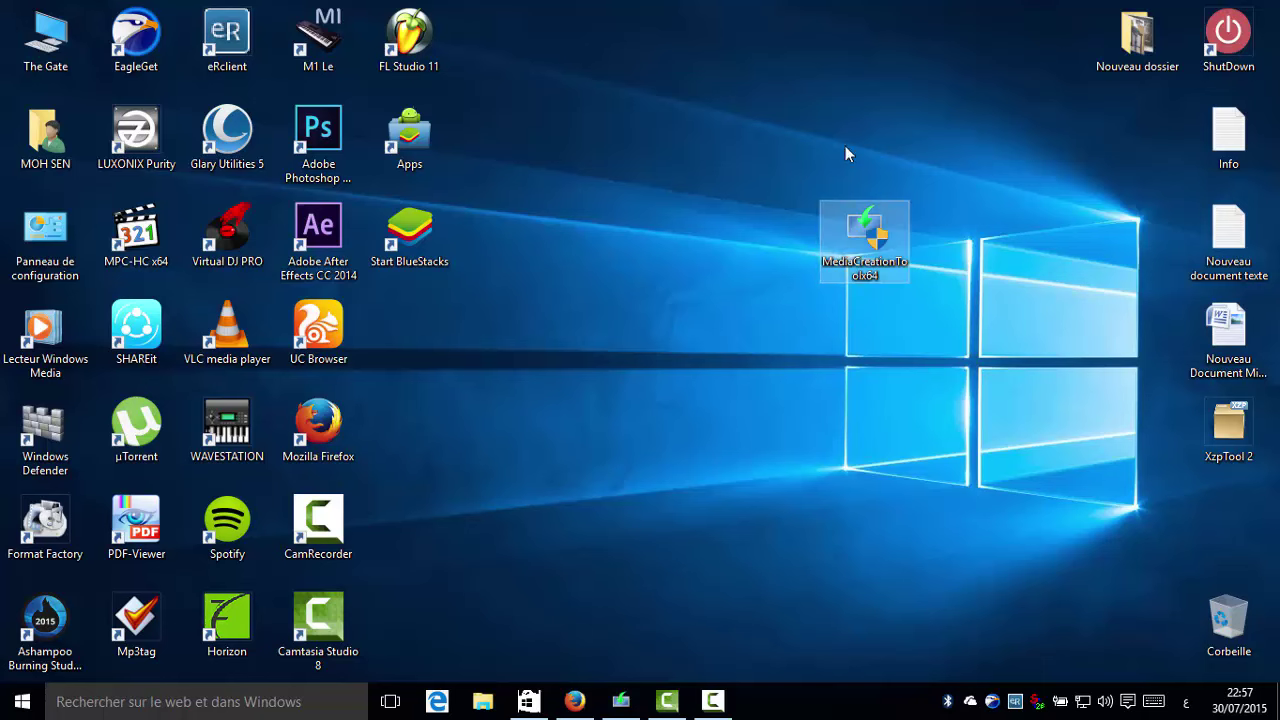
{"action": "mouse_move", "coordinate": [850, 208]}
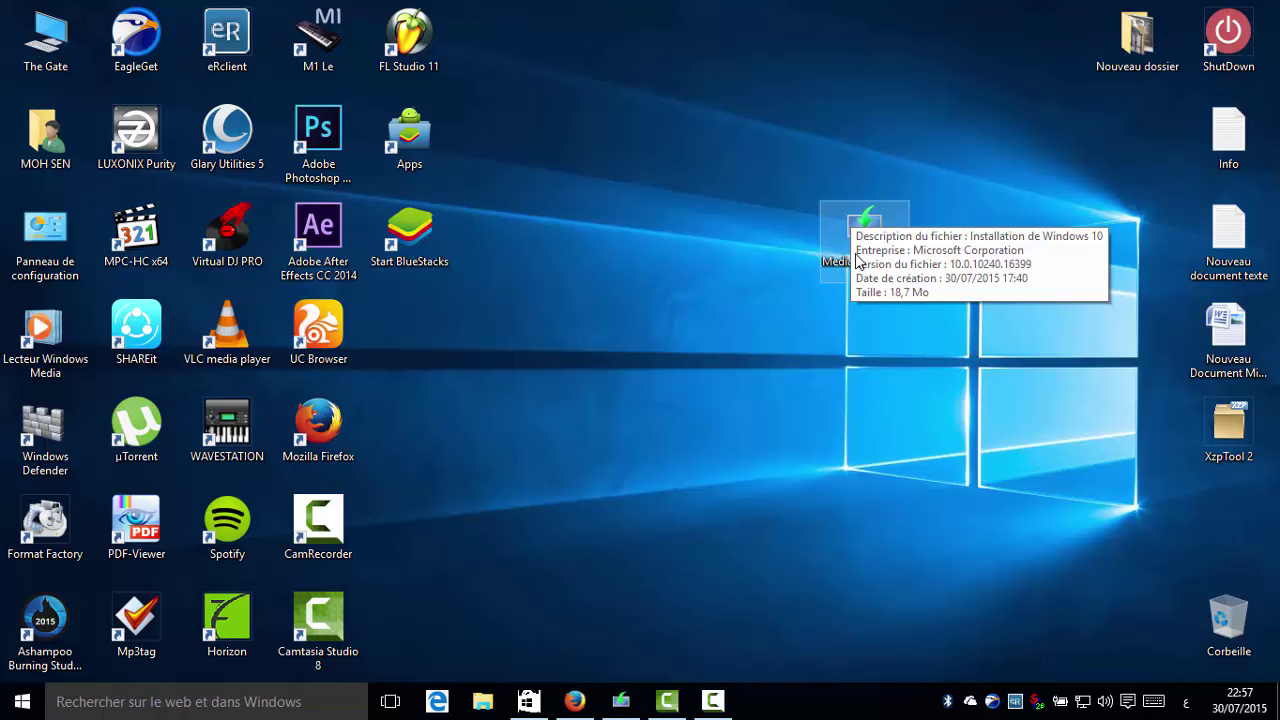
{"action": "left_click", "coordinate": [840, 312]}
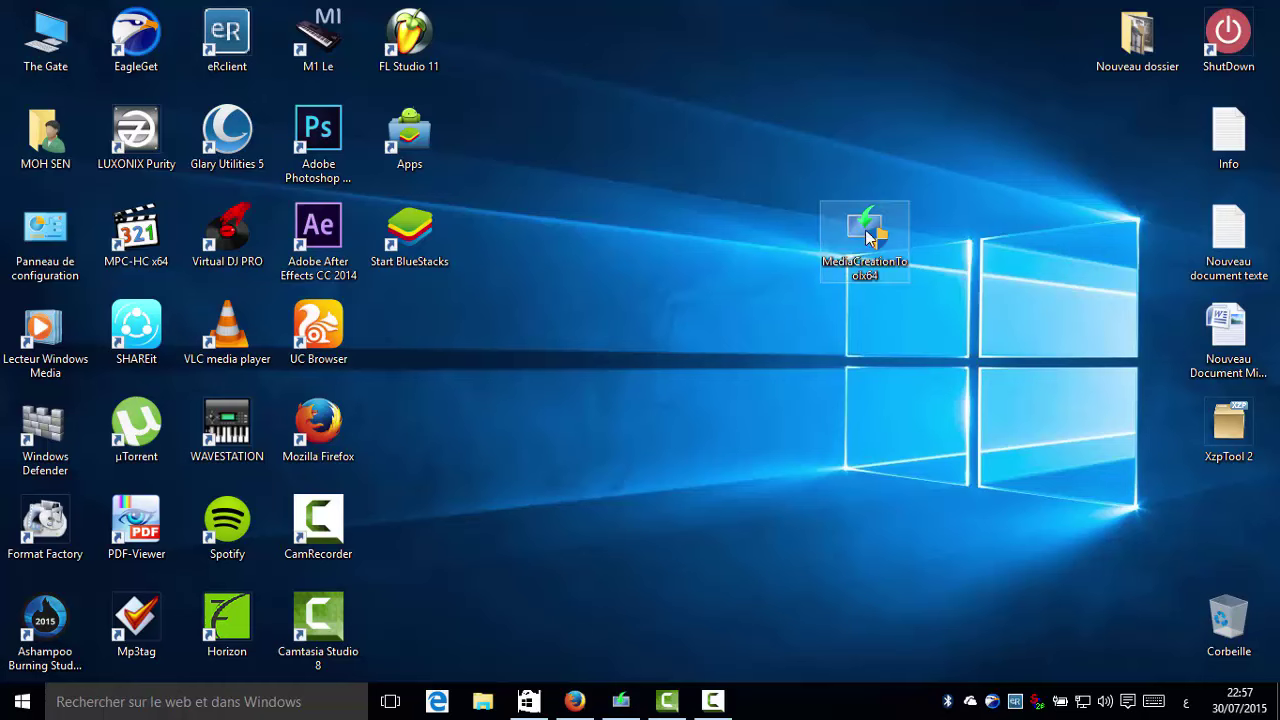
Bring up the running Windows 10 setup window and move the MediaCreationToolx64 file aside on the desktop
{"action": "left_click", "coordinate": [620, 700]}
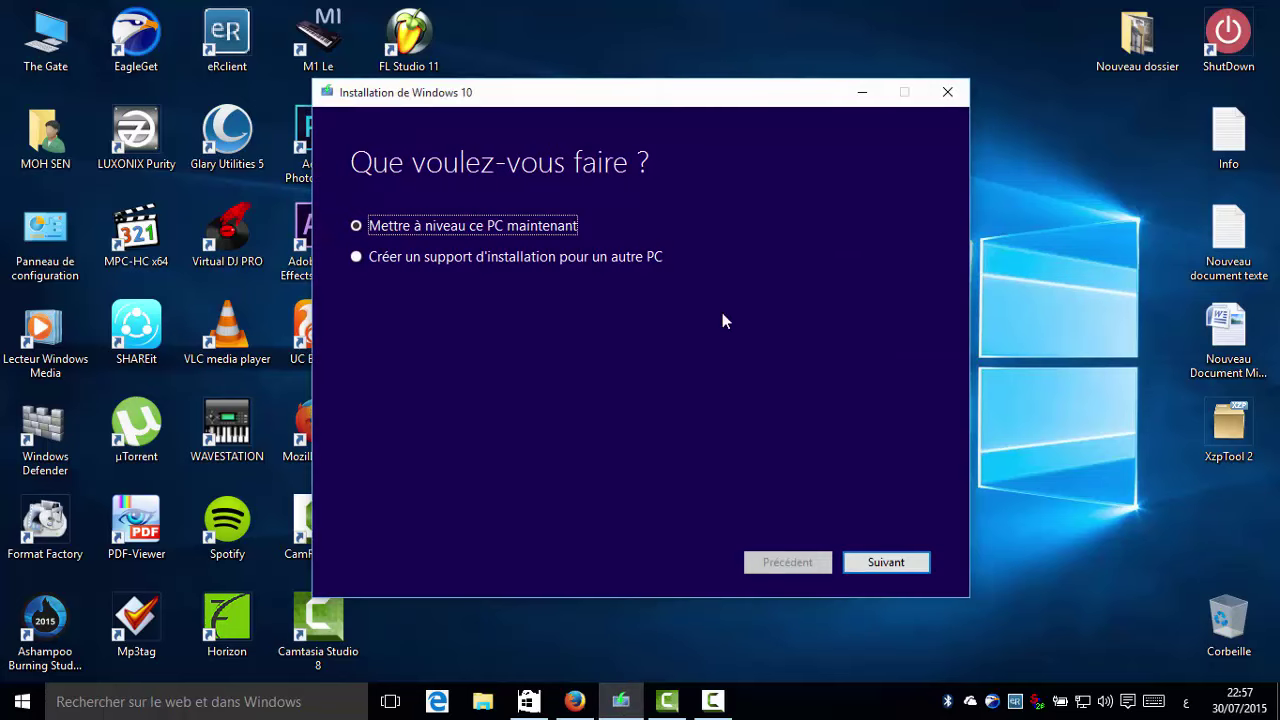
{"action": "left_click_drag", "start_coordinate": [778, 98], "coordinate": [621, 84]}
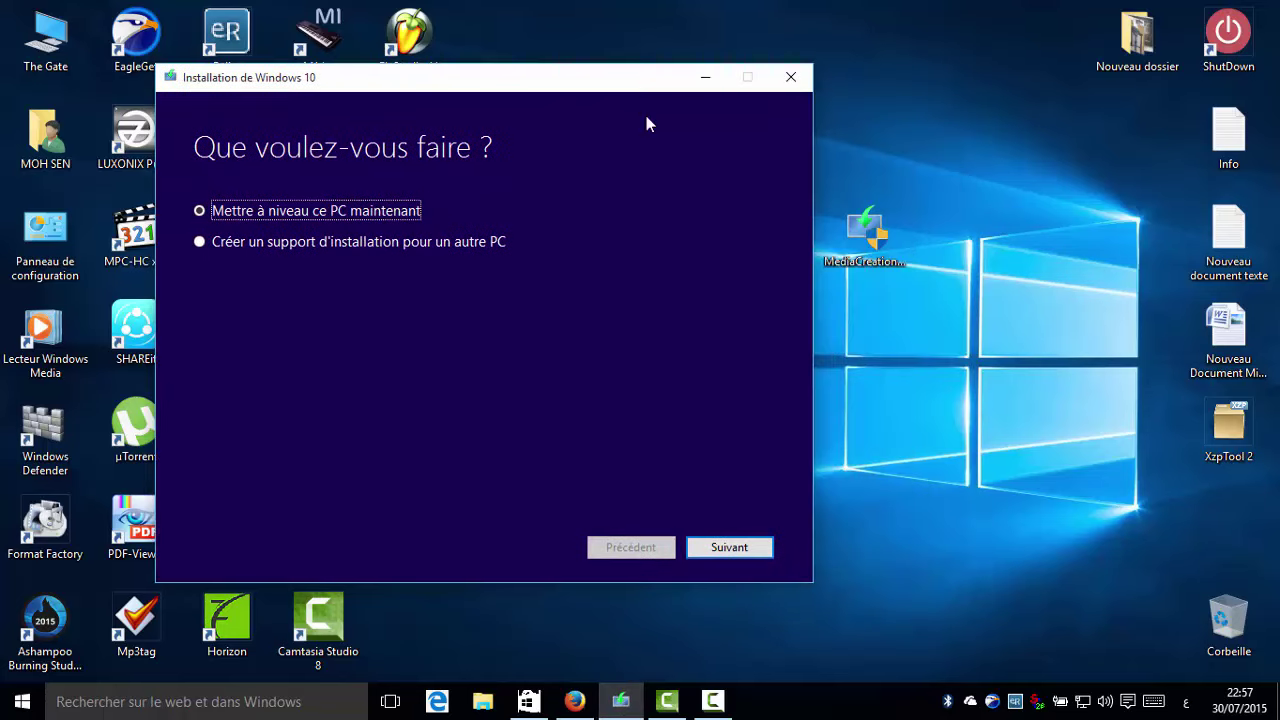
{"action": "left_click_drag", "start_coordinate": [879, 222], "coordinate": [969, 227]}
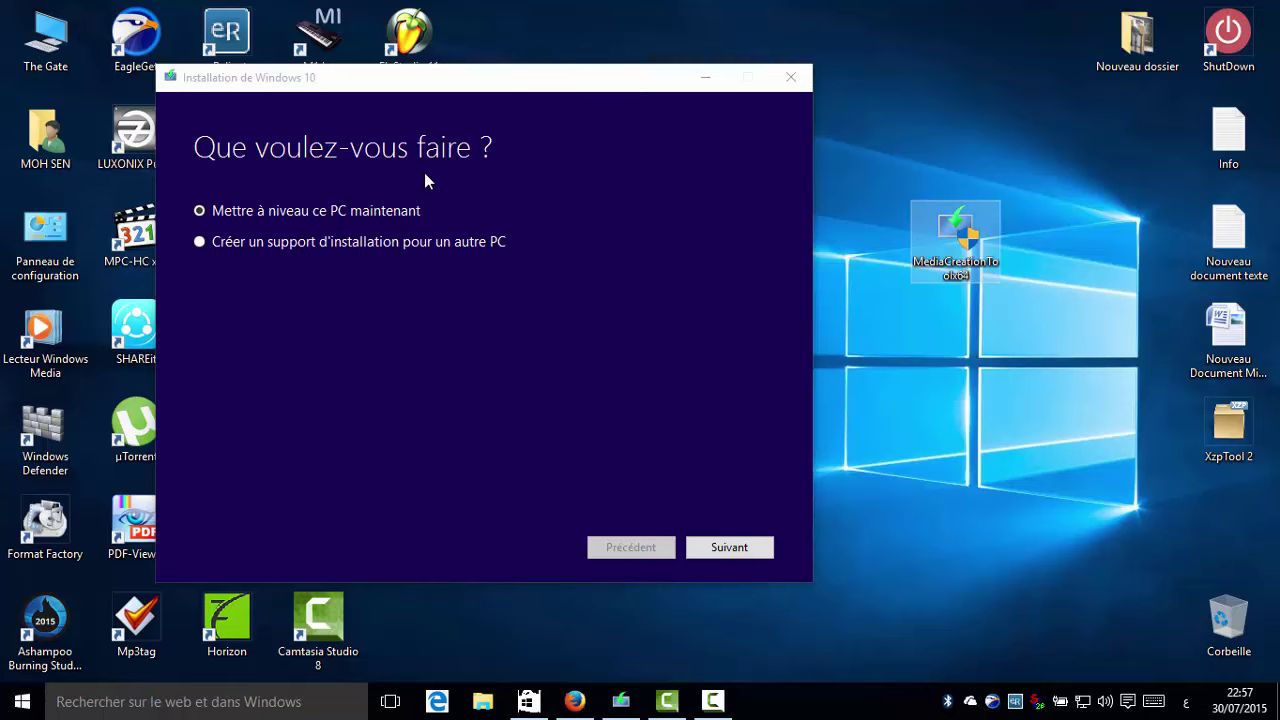
Choose to create installation media for another PC in the Windows 10 setup and continue to the language, architecture and edition page
{"action": "left_click_drag", "start_coordinate": [458, 88], "coordinate": [689, 65]}
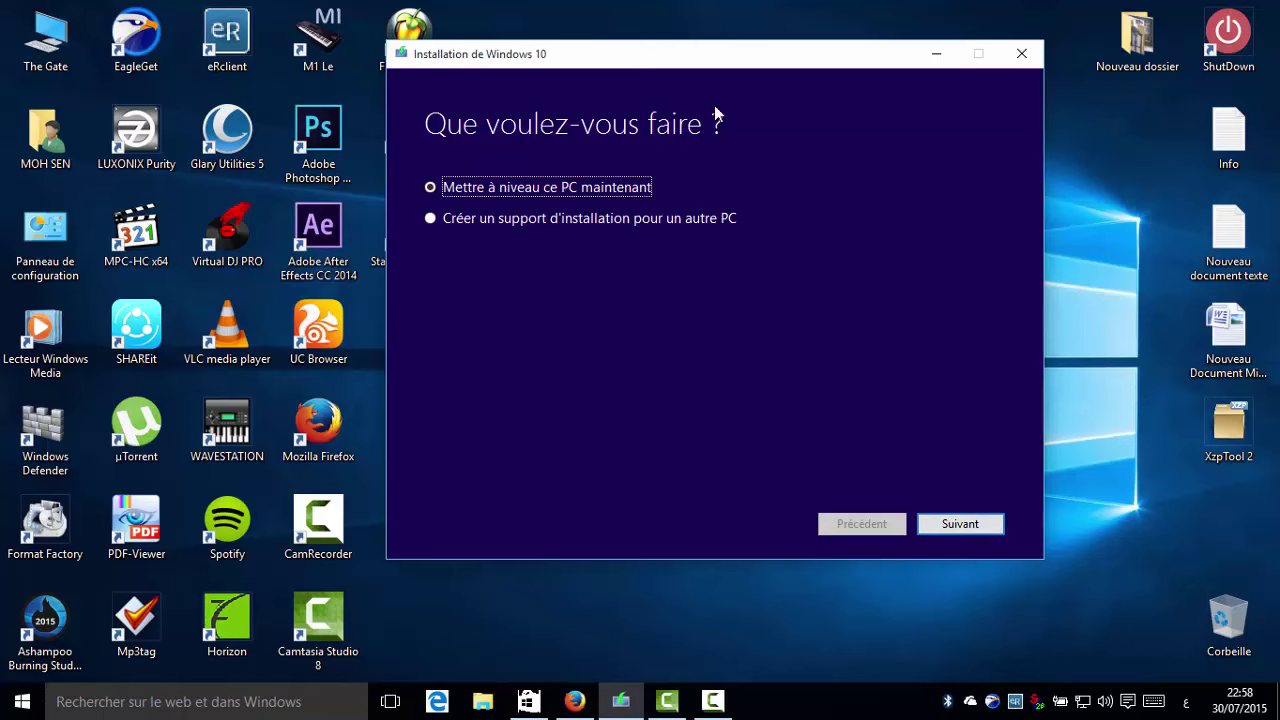
{"action": "left_click_drag", "start_coordinate": [741, 63], "coordinate": [743, 123]}
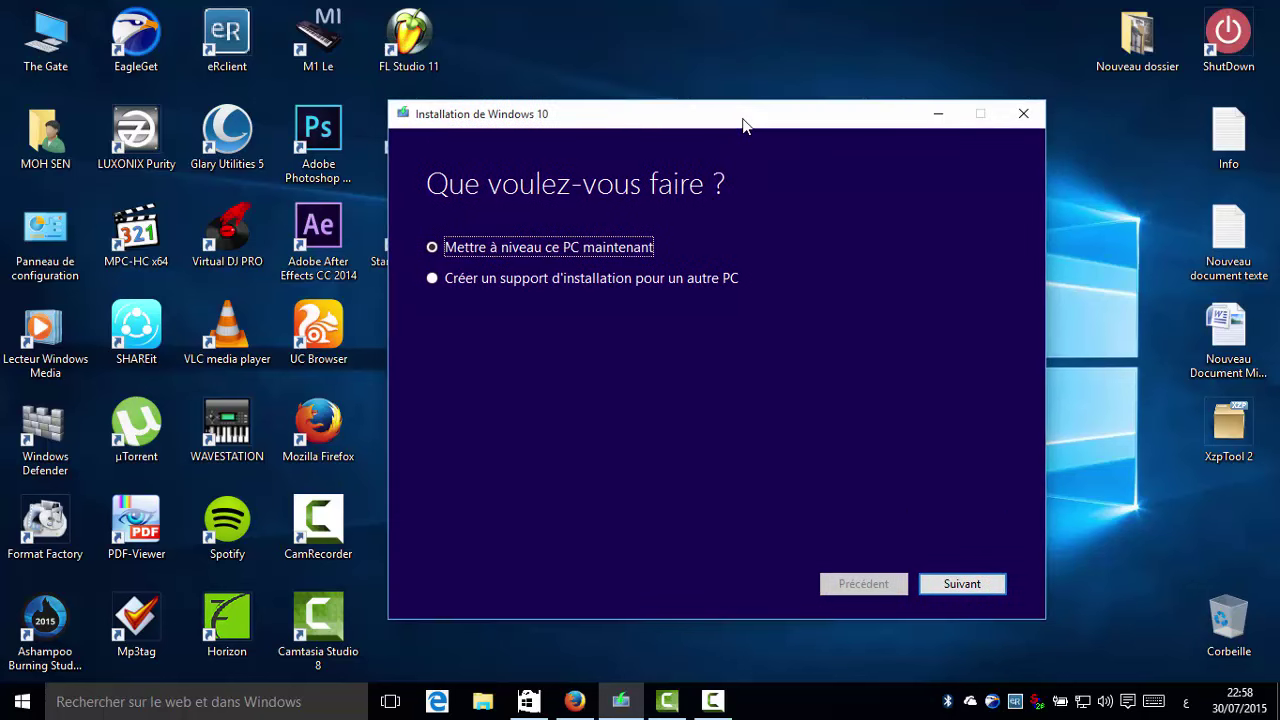
{"action": "left_click_drag", "start_coordinate": [748, 124], "coordinate": [720, 100]}
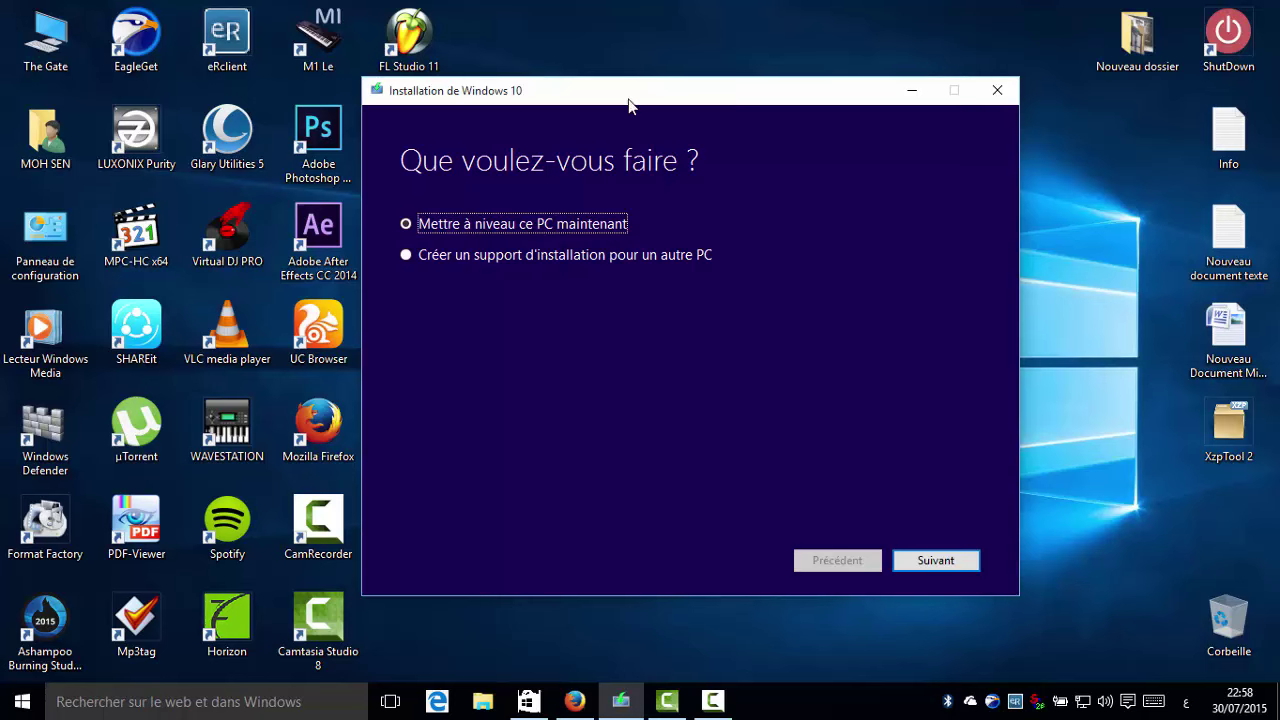
{"action": "left_click", "coordinate": [445, 259]}
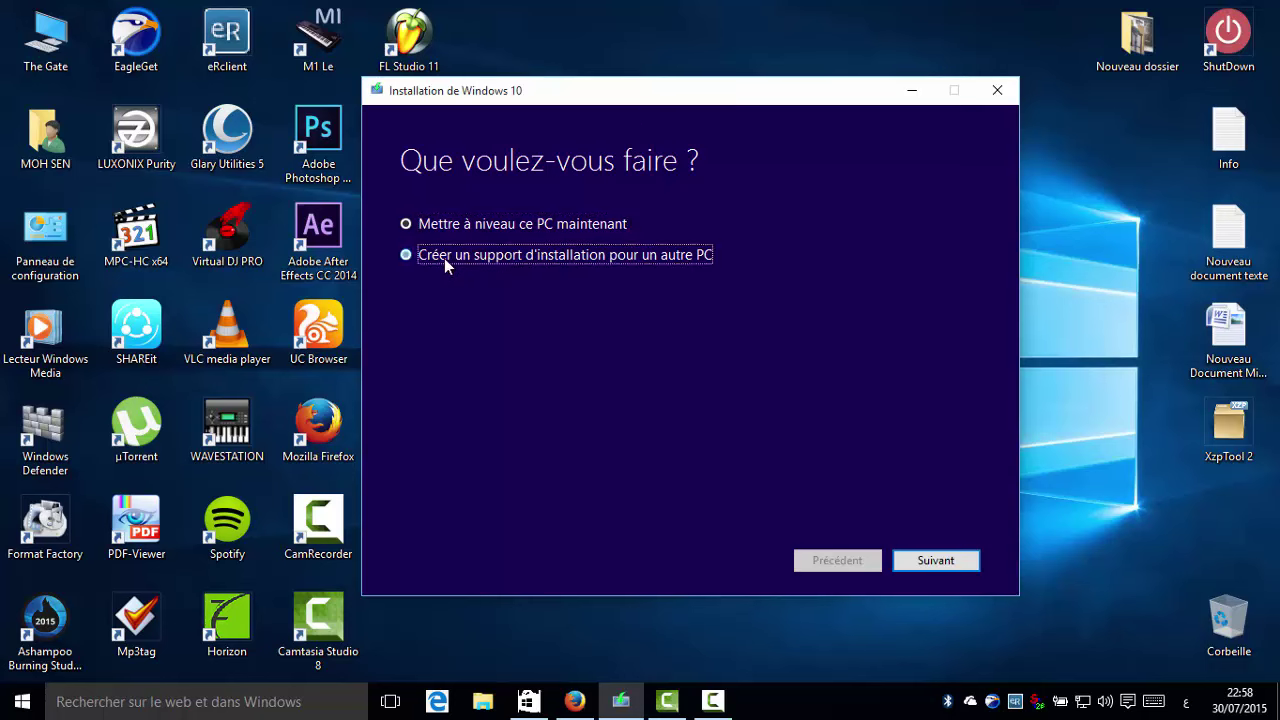
{"action": "left_click", "coordinate": [932, 563]}
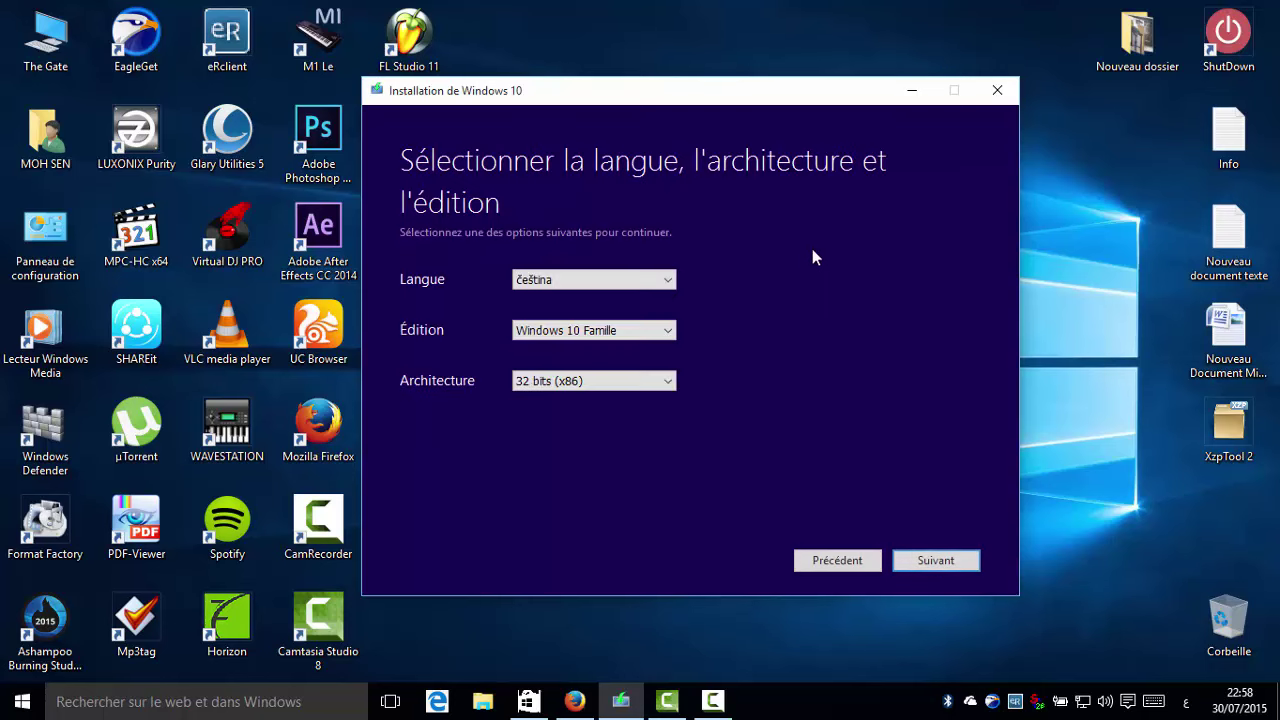
Set the language to français, the edition to Windows 10 Professionnel and the architecture to 64 bits (x64) for the installation media
{"action": "left_click_drag", "start_coordinate": [800, 90], "coordinate": [811, 66]}
{"action": "left_click", "coordinate": [680, 256]}
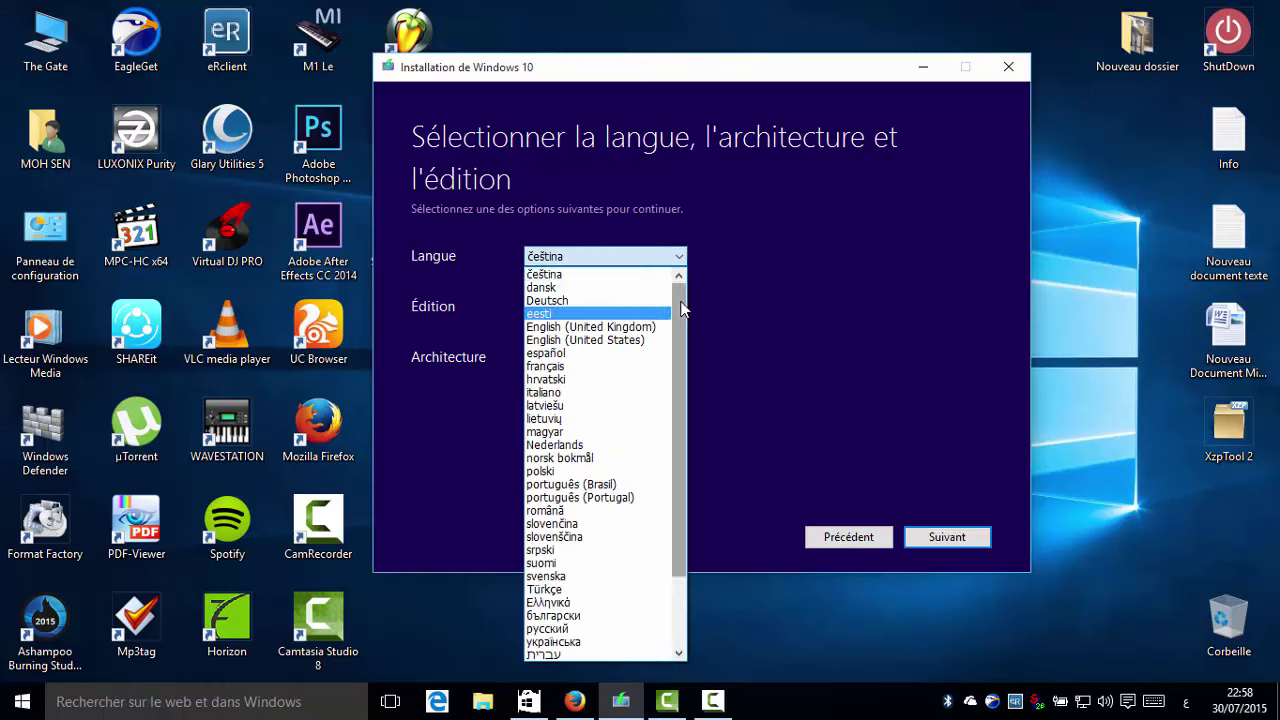
{"action": "left_click", "coordinate": [539, 368]}
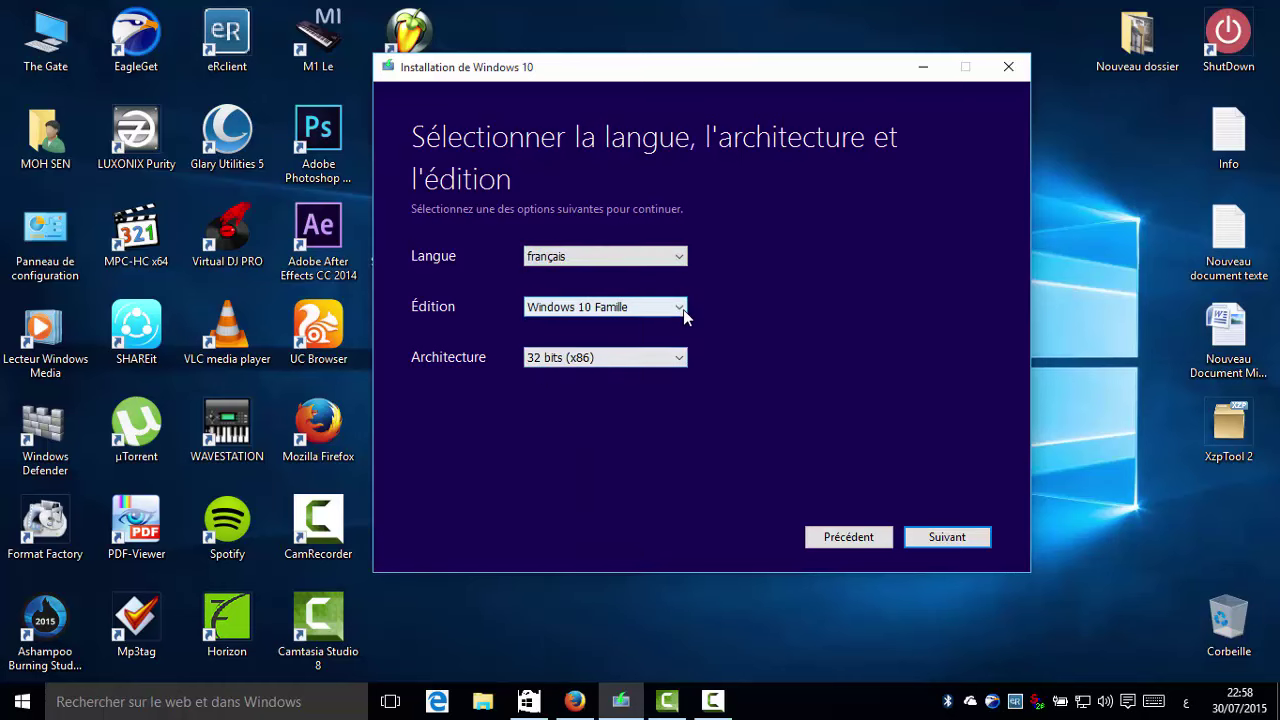
{"action": "left_click", "coordinate": [681, 308]}
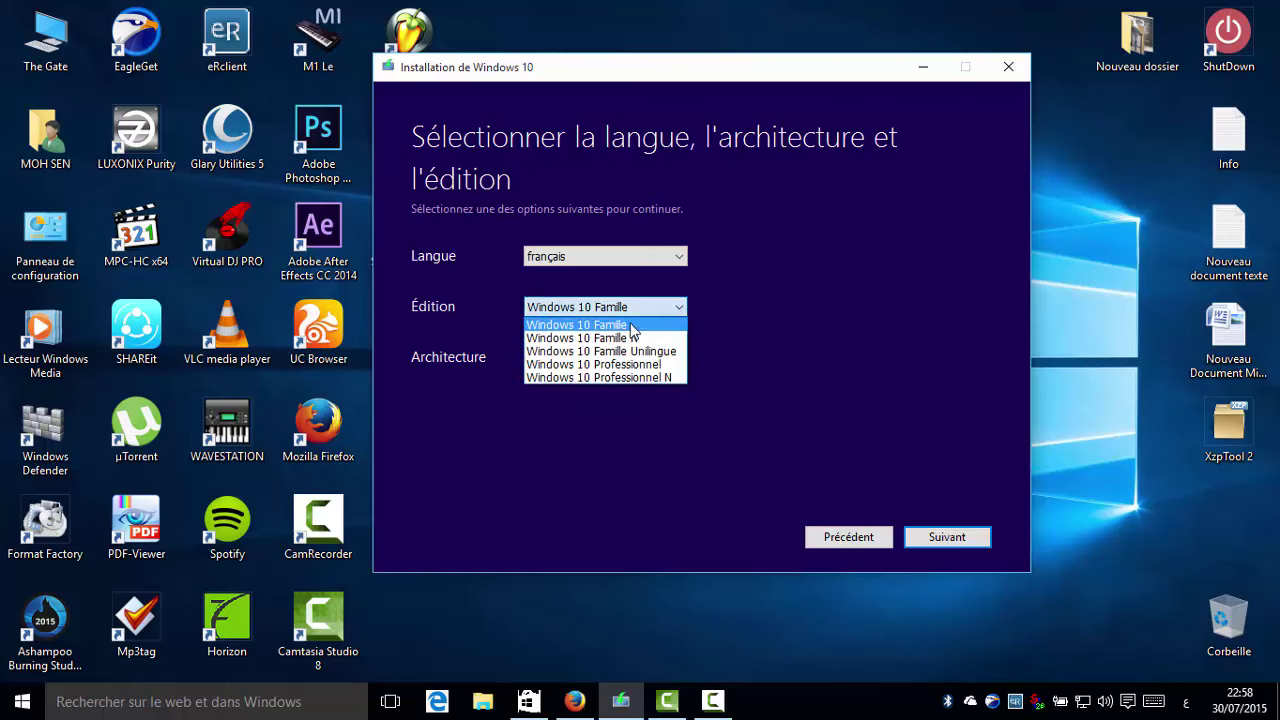
{"action": "left_click", "coordinate": [651, 365]}
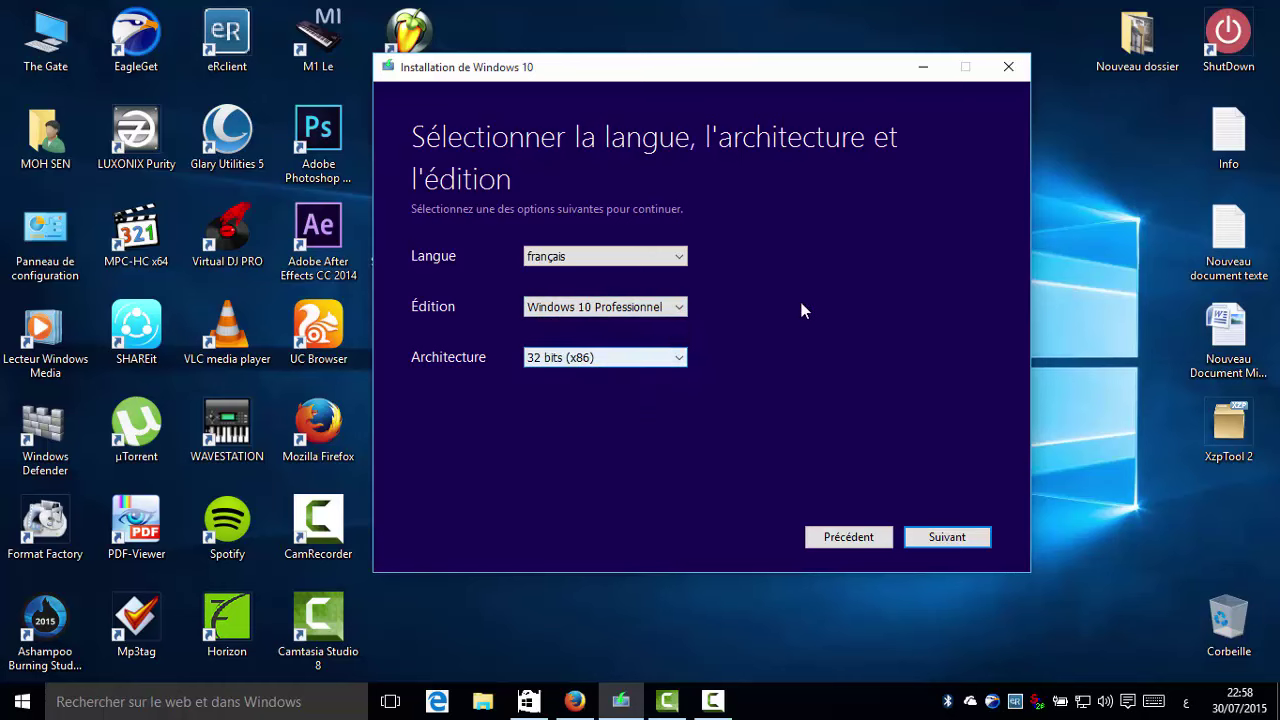
{"action": "left_click", "coordinate": [665, 360]}
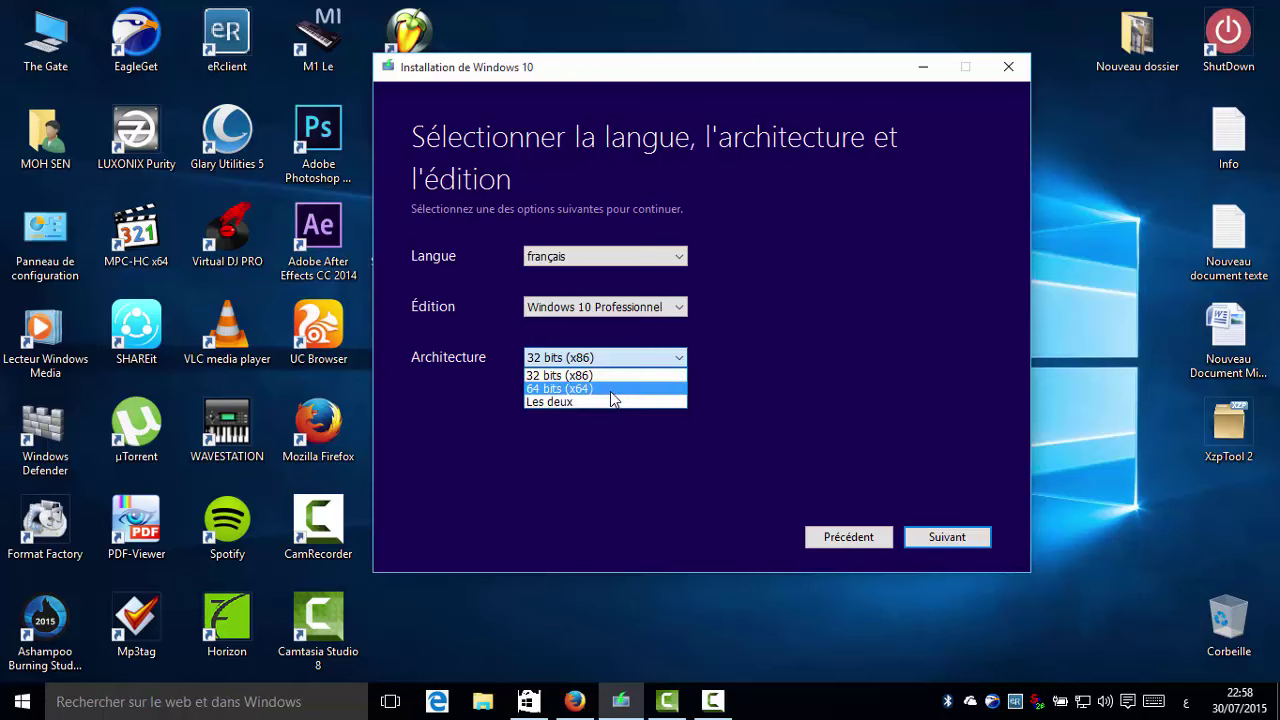
{"action": "left_click", "coordinate": [610, 391]}
Continue to the media selection page and choose Fichier ISO as the media to use
{"action": "left_click", "coordinate": [947, 537]}
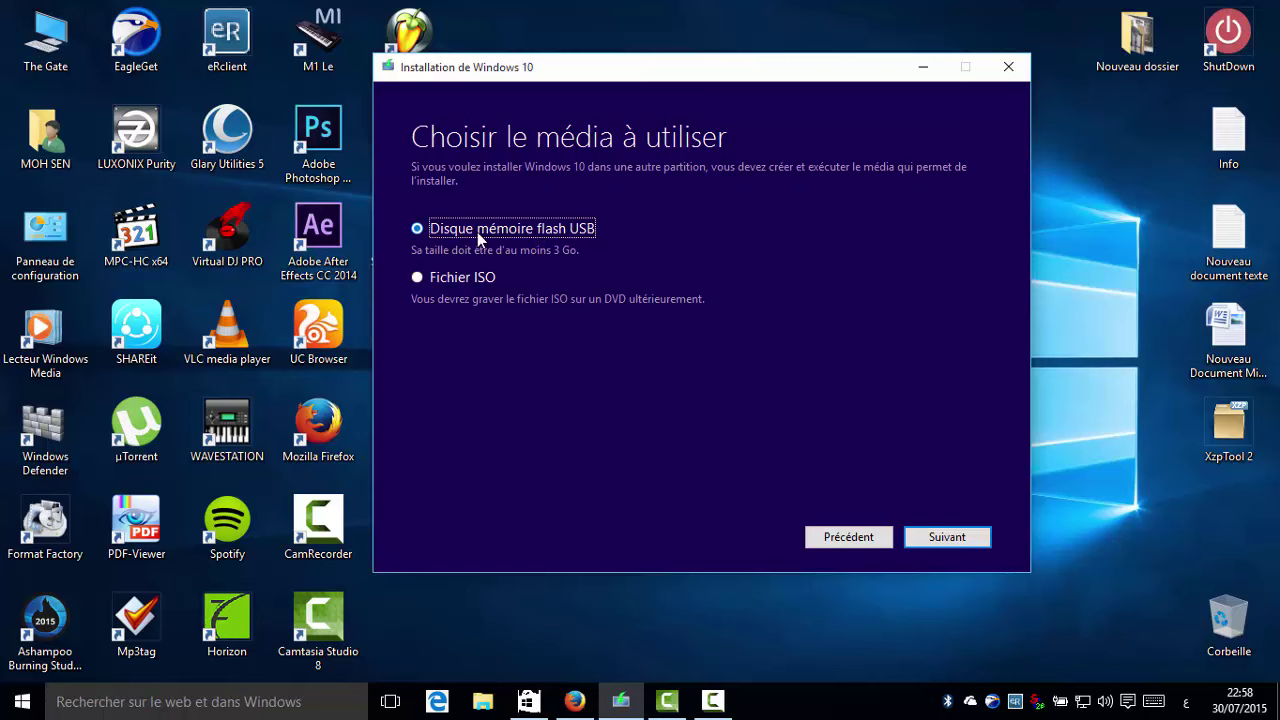
{"action": "left_click", "coordinate": [460, 279]}
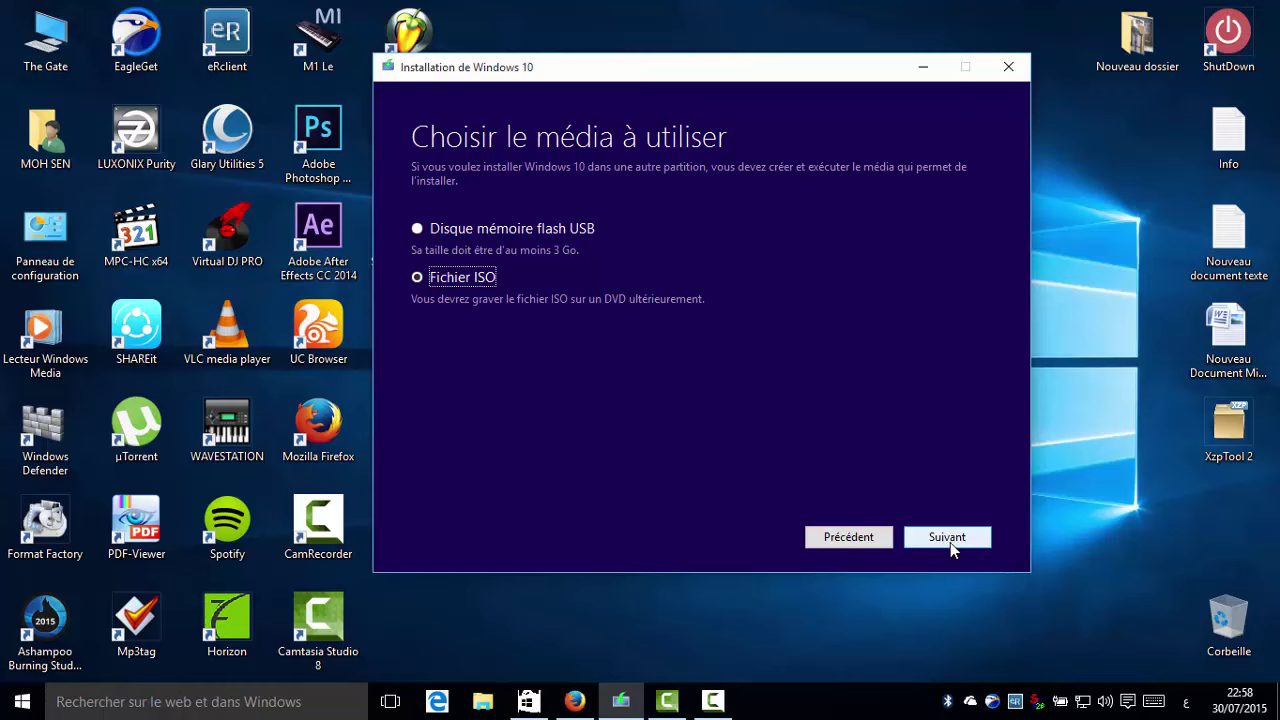
Go back to the initial setup page and select the option to upgrade this PC now
{"action": "left_click", "coordinate": [856, 541]}
{"action": "left_click", "coordinate": [856, 541]}
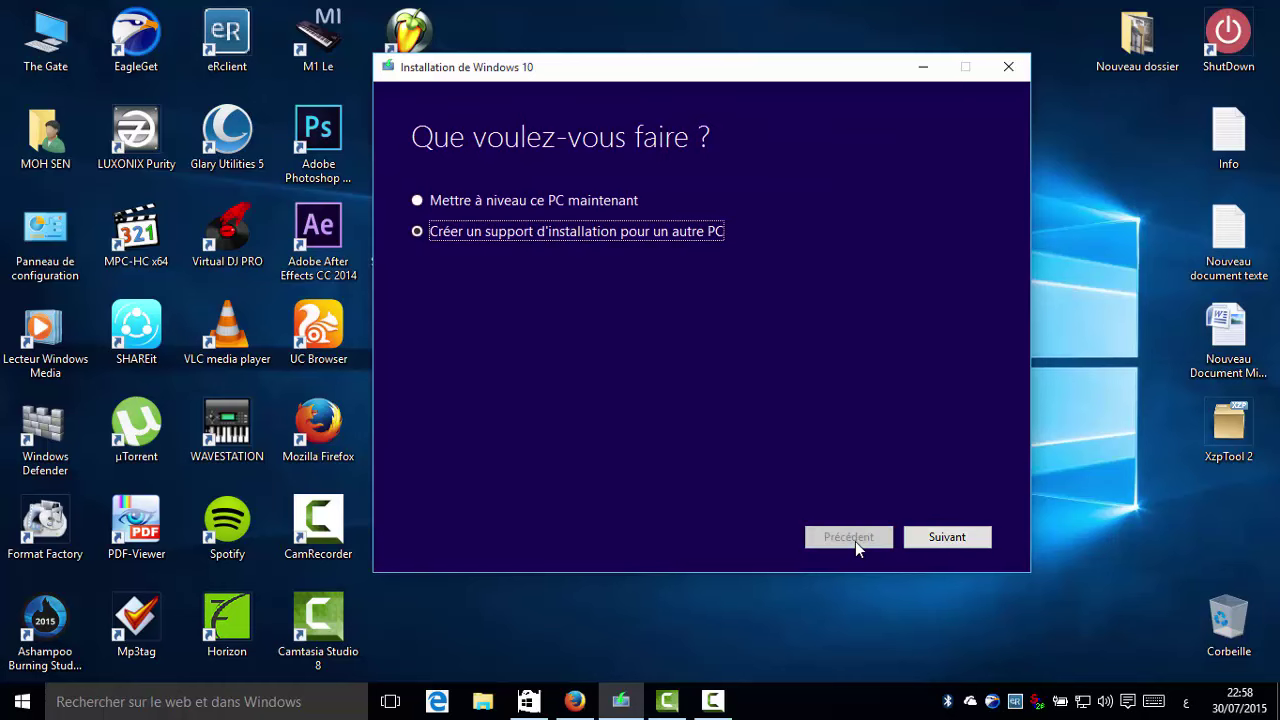
{"action": "left_click", "coordinate": [502, 203]}
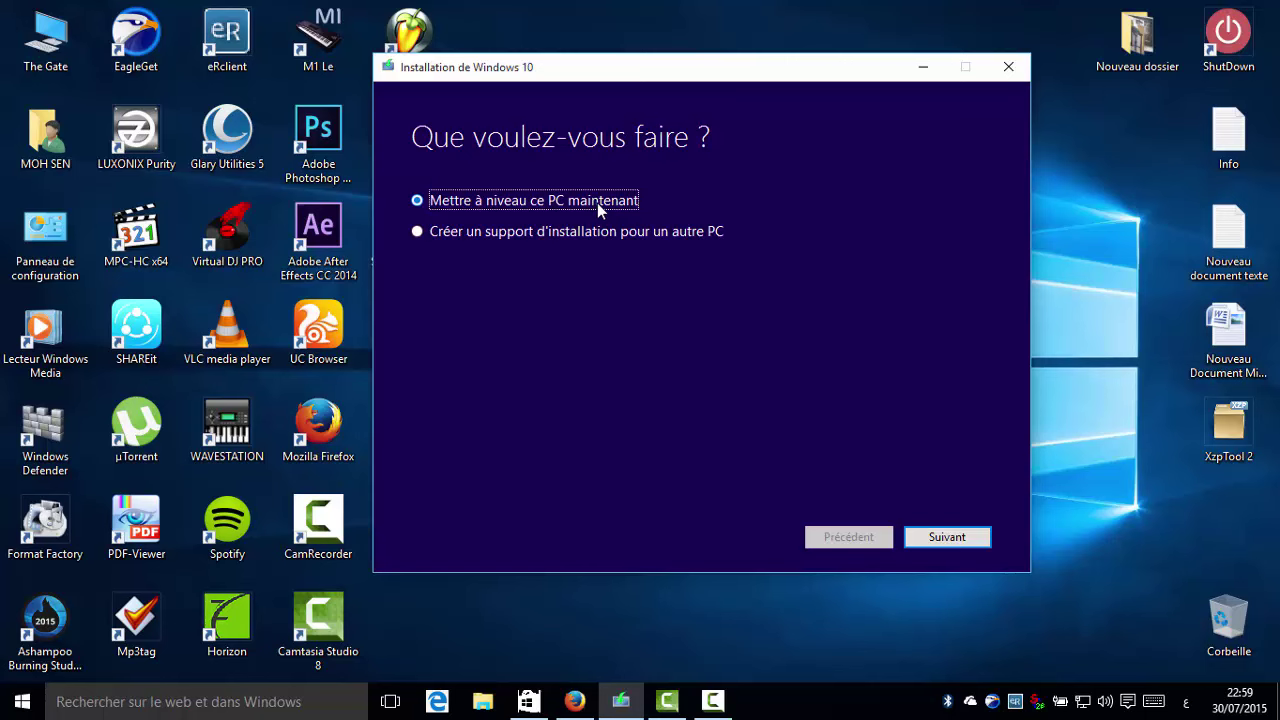
Quit the Windows 10 setup, confirming the exit, and minimize its window while it cleans up
{"action": "left_click", "coordinate": [1008, 67]}
{"action": "left_click", "coordinate": [630, 421]}
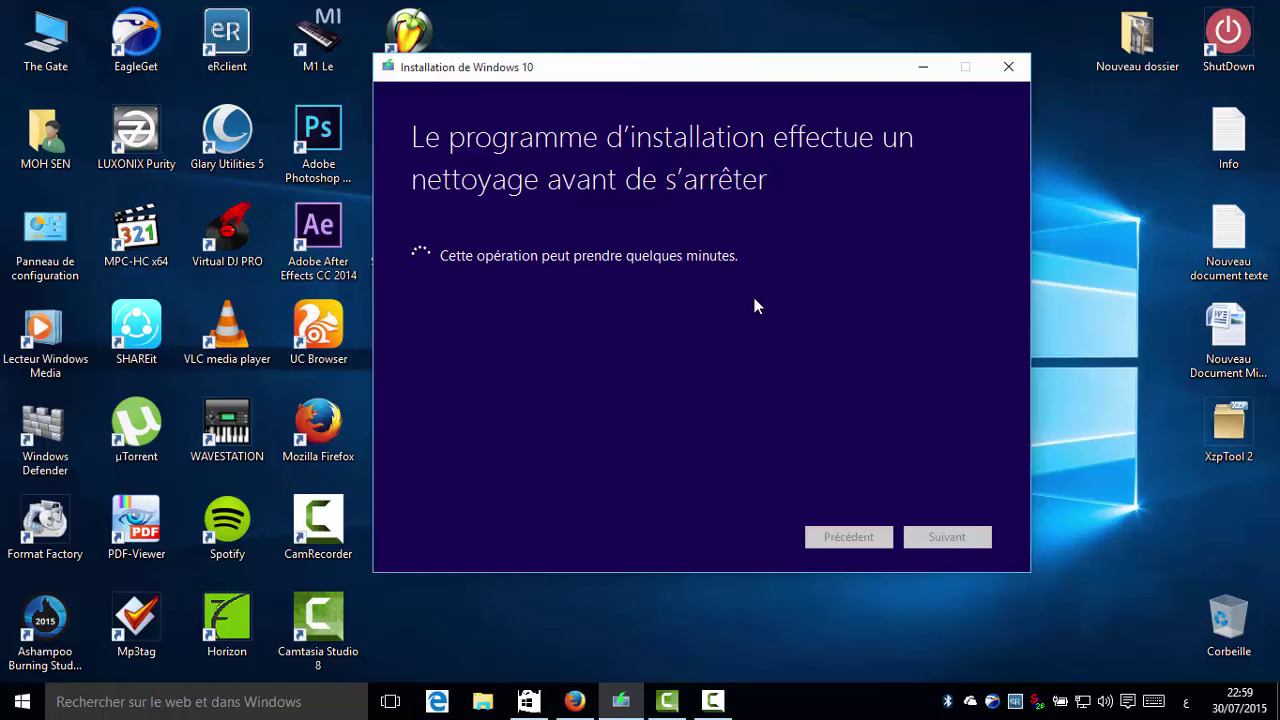
{"action": "left_click", "coordinate": [922, 67]}
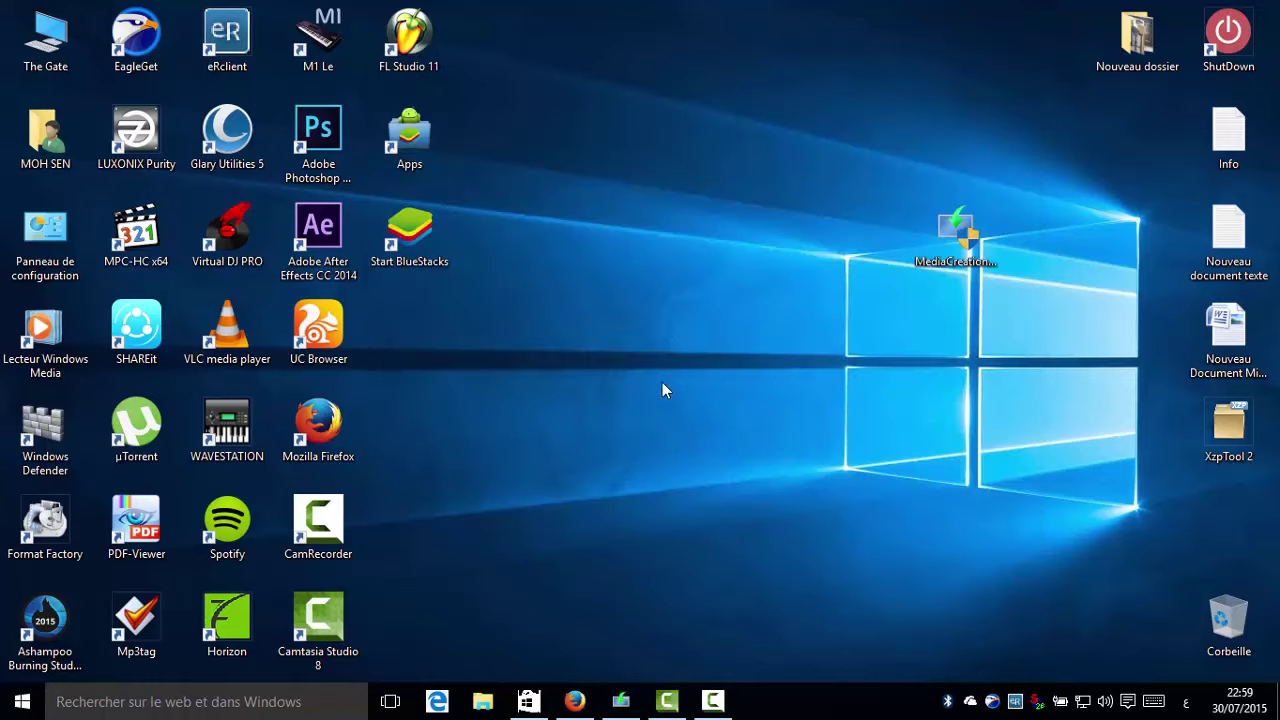